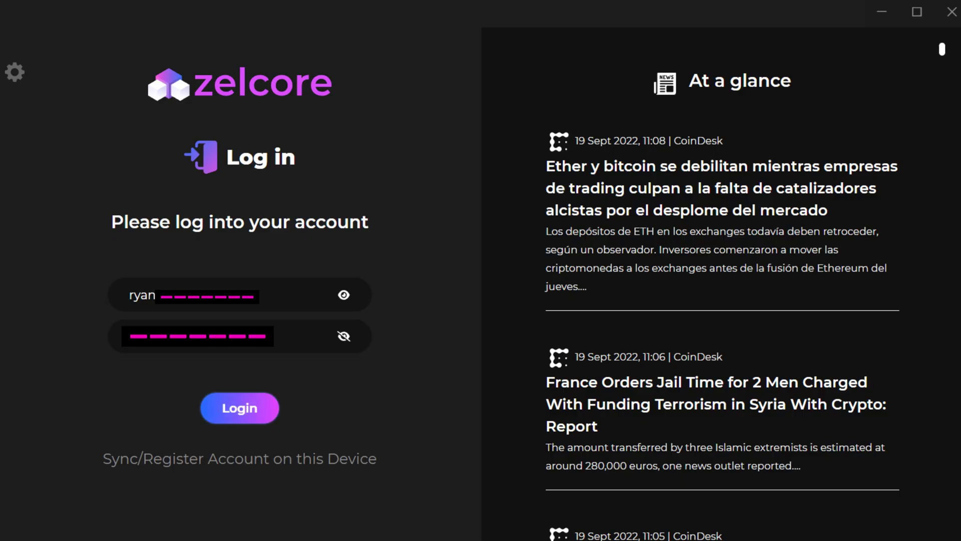
- Log in to the wallet account and look through the list of wallets in the portfolio
{"action": "key", "text": "Return"}
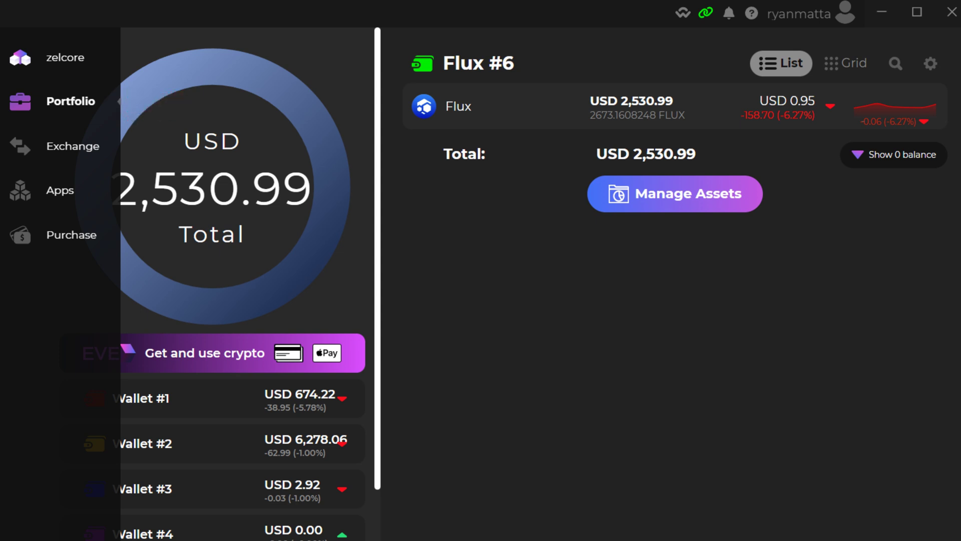
{"action": "scroll", "coordinate": [212, 284], "scroll_direction": "down", "scroll_amount": 2}
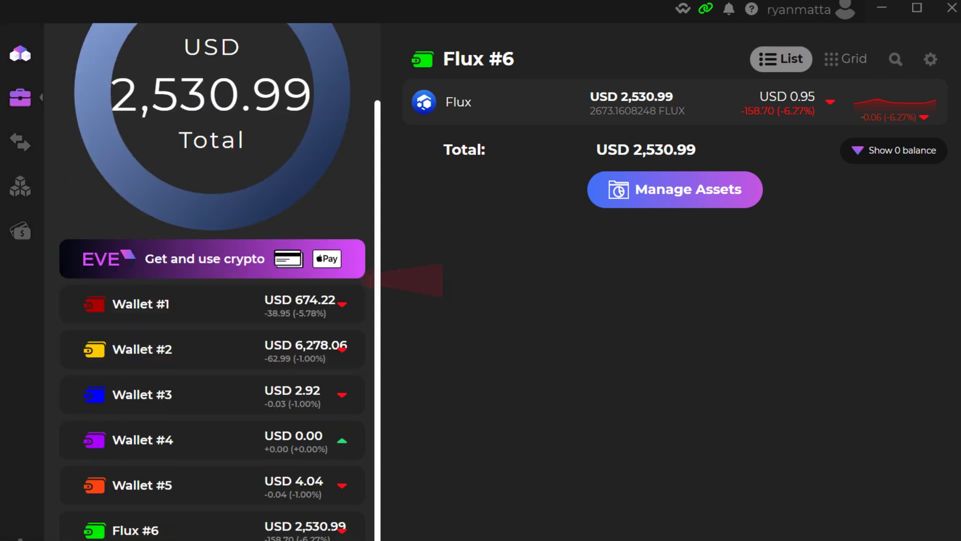
{"action": "scroll", "coordinate": [212, 284], "scroll_direction": "up", "scroll_amount": 2}
{"action": "scroll", "coordinate": [213, 284], "scroll_direction": "down", "scroll_amount": 2}
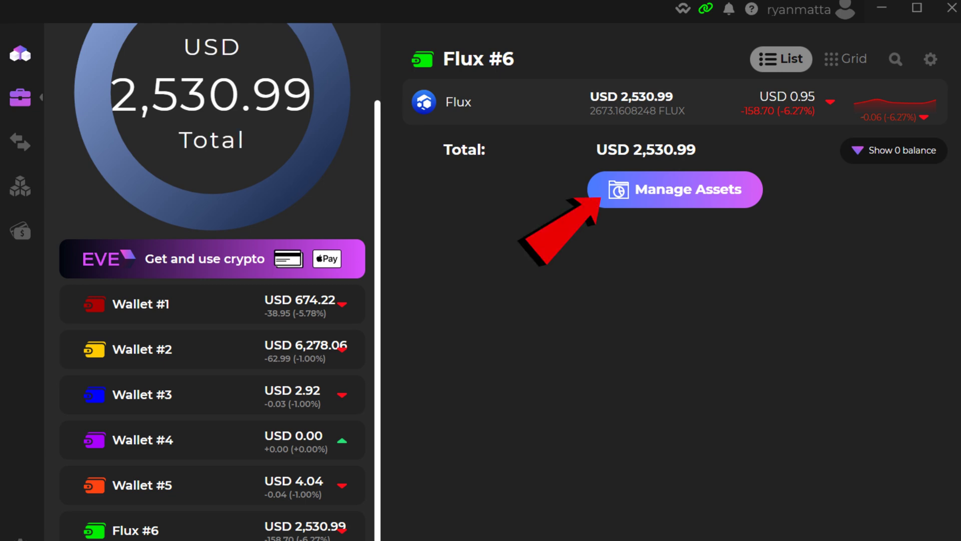
- Add the featured Flux asset to Wallet #5 and show that wallet's zero-balance assets
{"action": "left_click", "coordinate": [674, 189]}
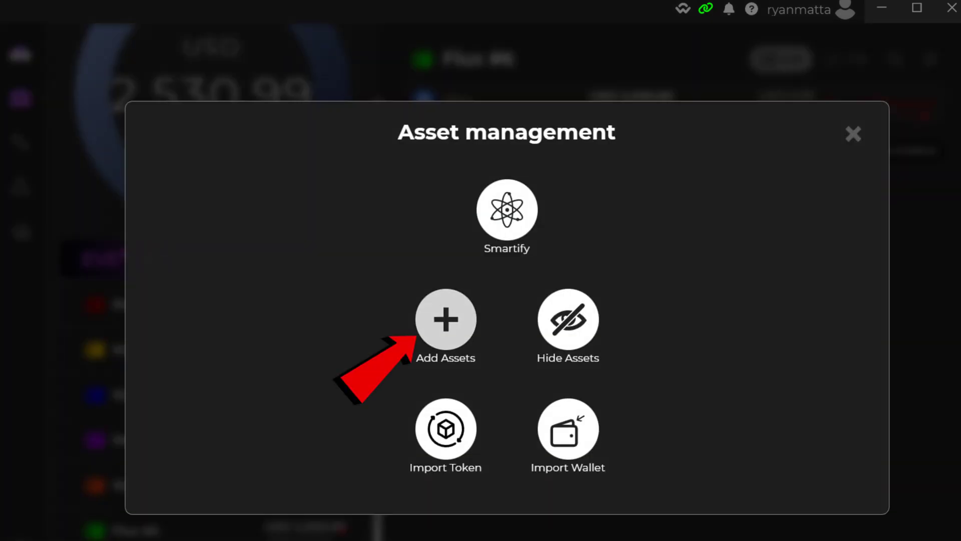
{"action": "left_click", "coordinate": [446, 319]}
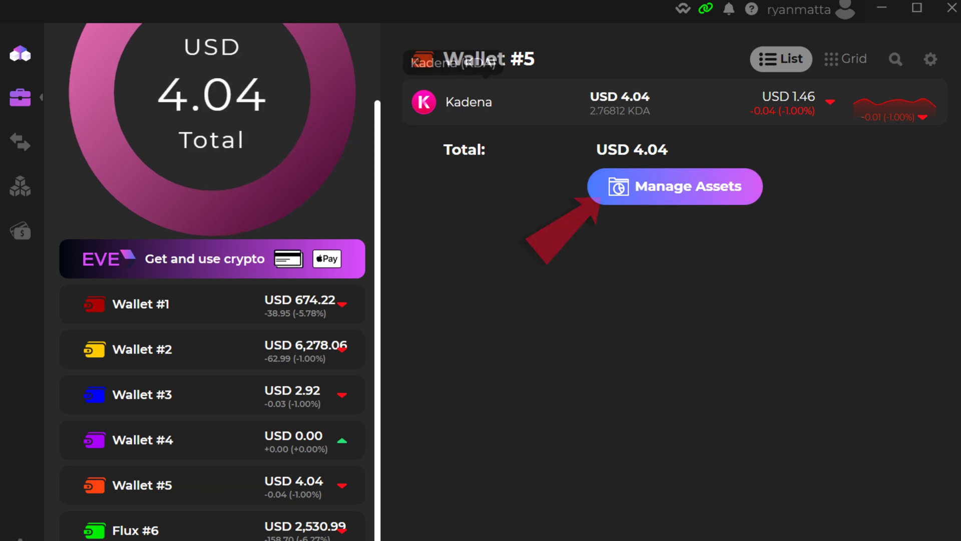
{"action": "left_click", "coordinate": [675, 187]}
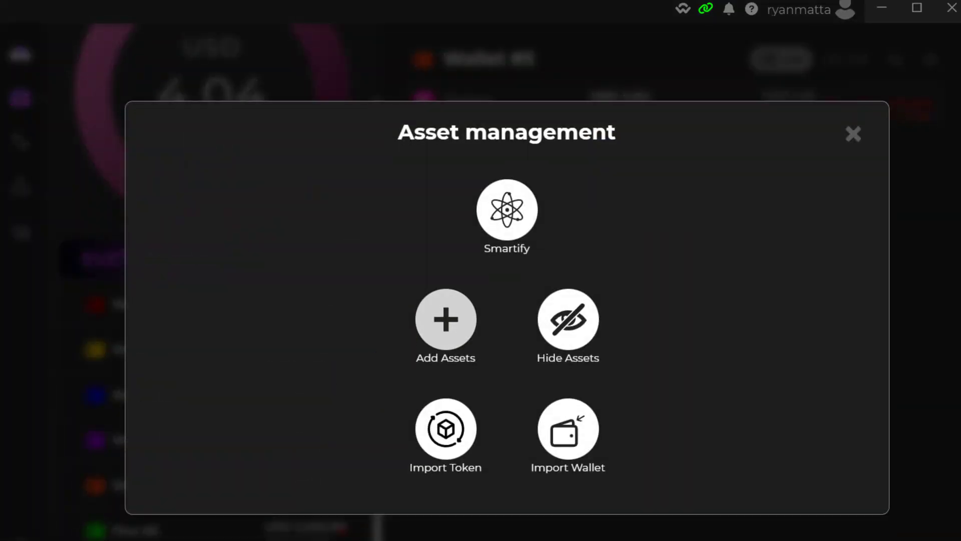
{"action": "left_click", "coordinate": [446, 319]}
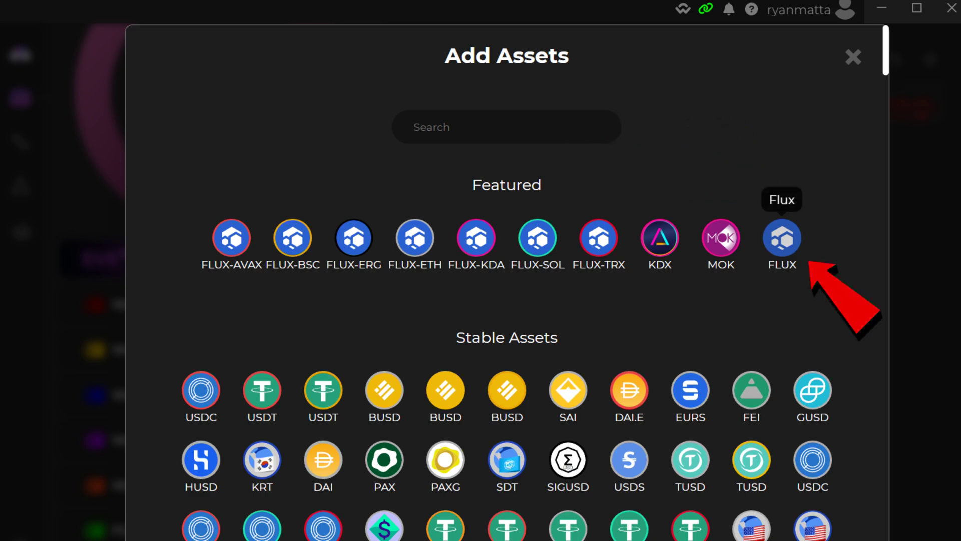
{"action": "left_click", "coordinate": [782, 239]}
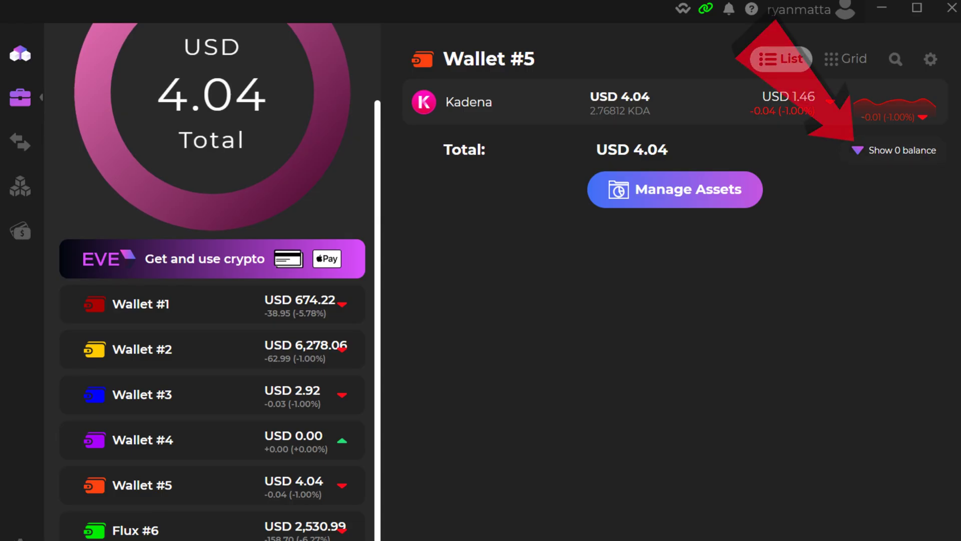
{"action": "left_click", "coordinate": [894, 150]}
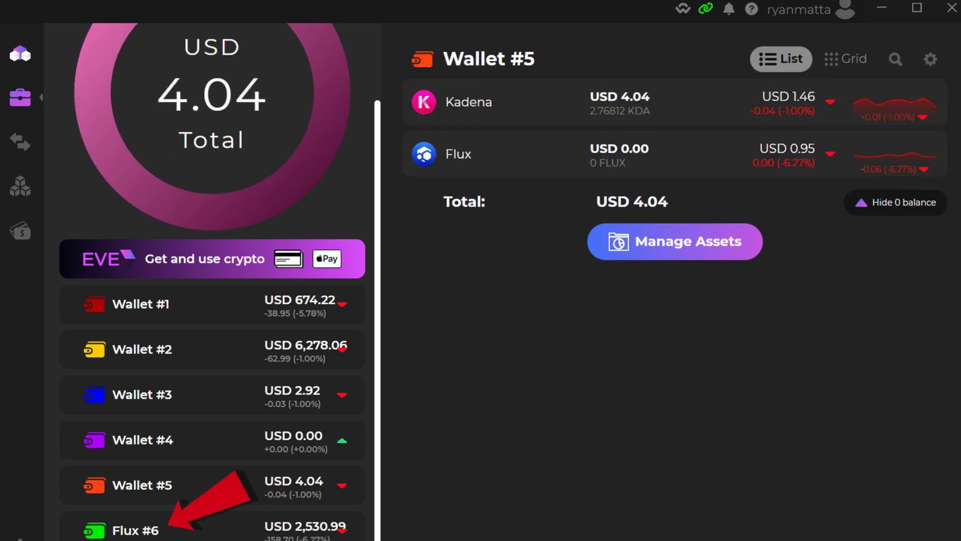
- Show zero-balance assets in the Flux #6 wallet and open the receive details of its Flux asset
{"action": "left_click", "coordinate": [136, 529]}
{"action": "left_click", "coordinate": [893, 150]}
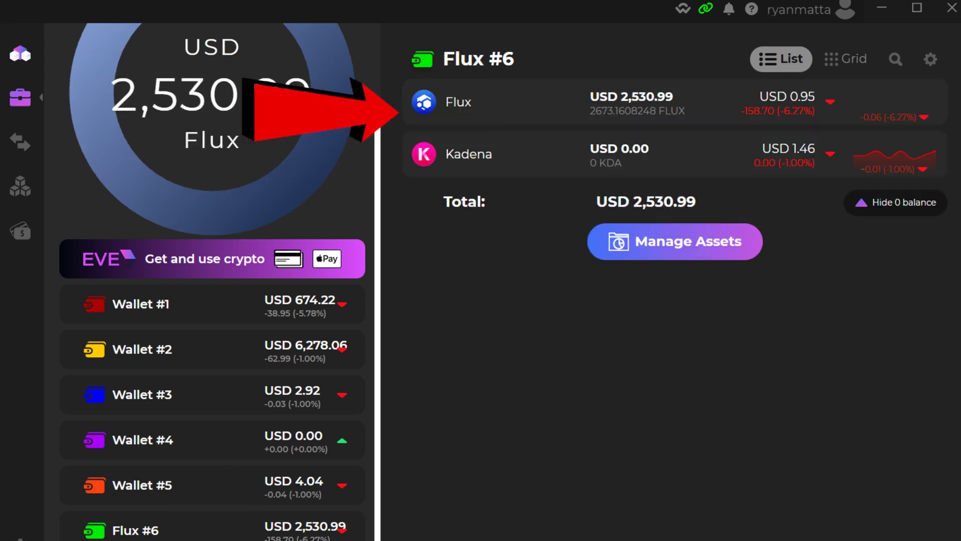
{"action": "left_click", "coordinate": [450, 101]}
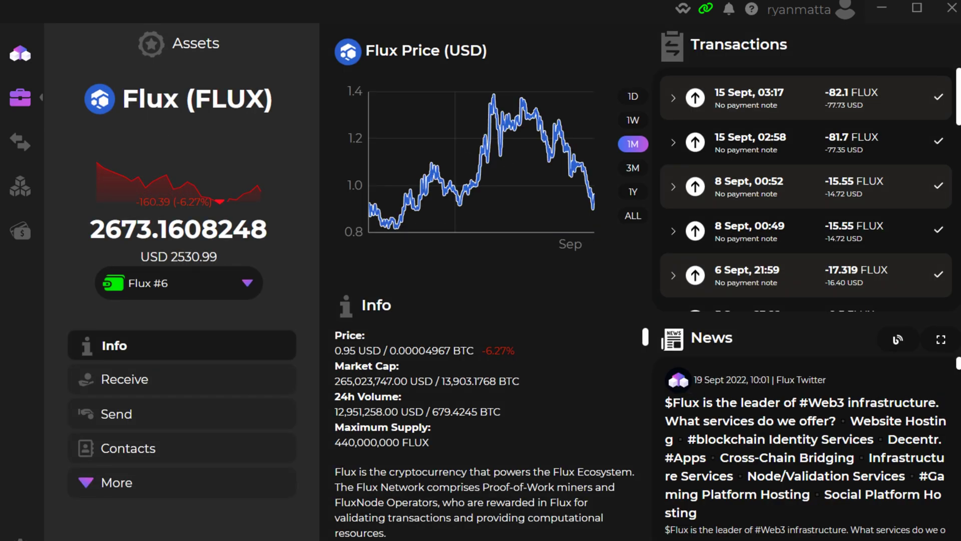
{"action": "left_click", "coordinate": [181, 379]}
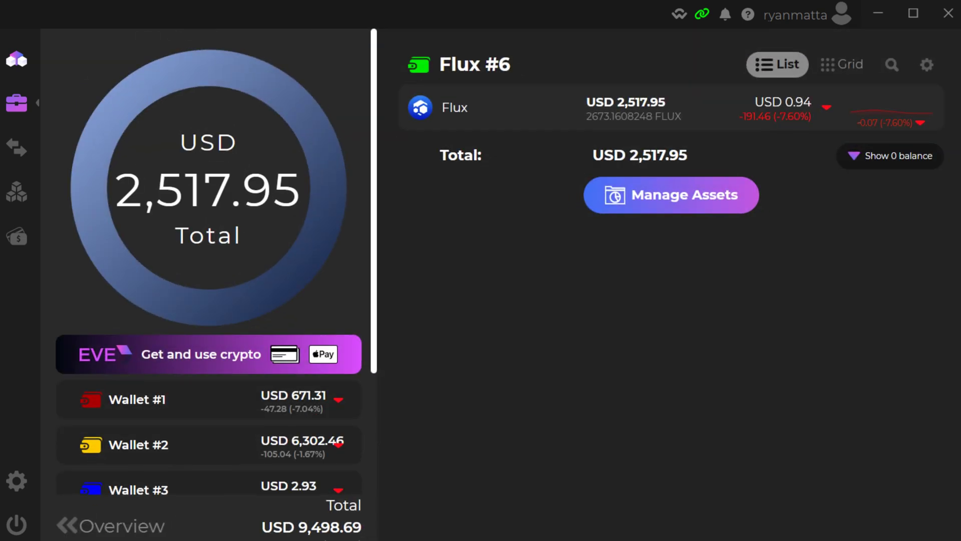
- Reveal the zero-balance assets in Flux #6, check Kadena's available chain IDs and open its receive details
{"action": "left_click", "coordinate": [890, 156]}
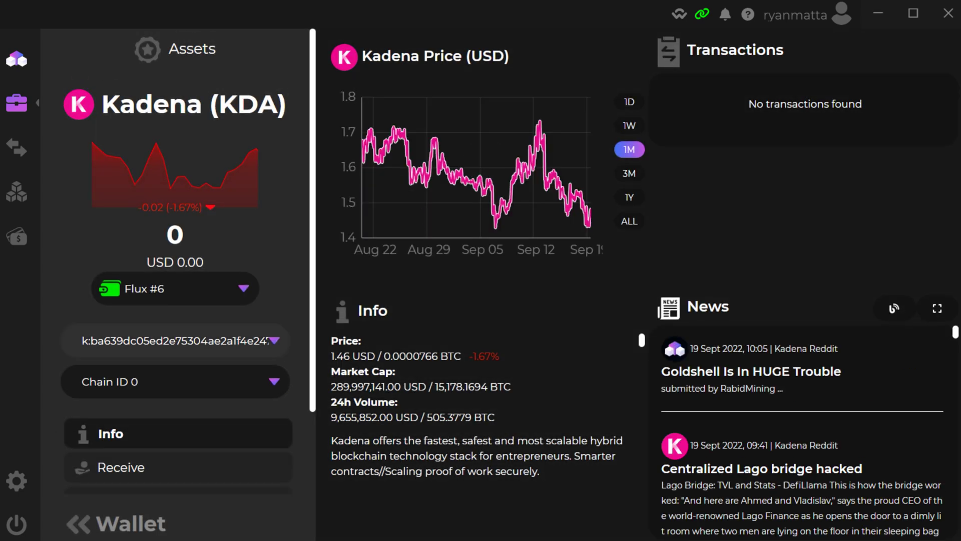
{"action": "left_click", "coordinate": [175, 381]}
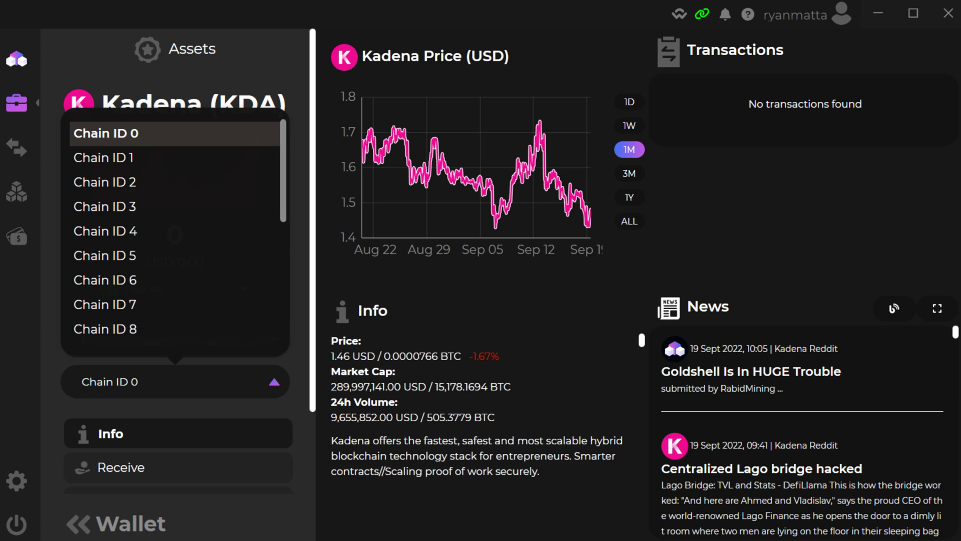
{"action": "key", "text": "Escape"}
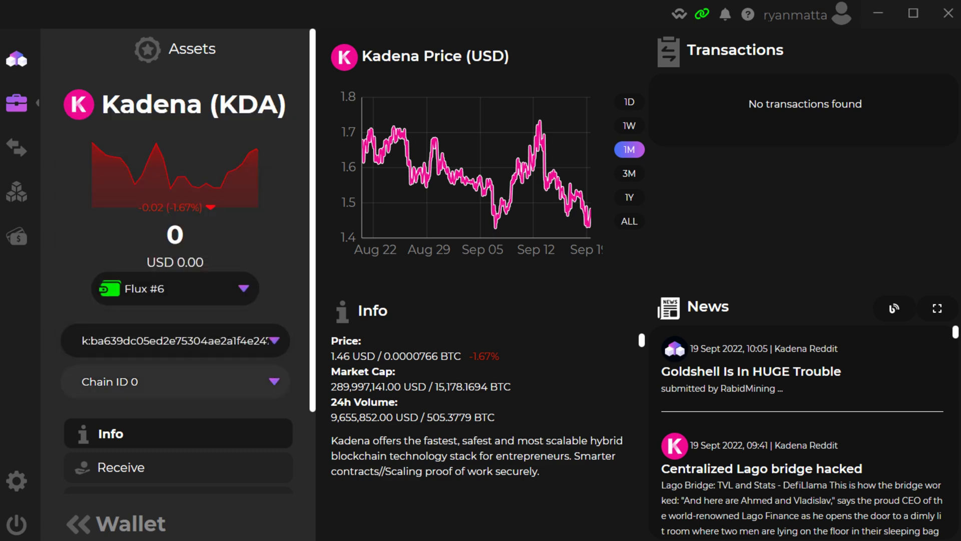
{"action": "left_click", "coordinate": [175, 382]}
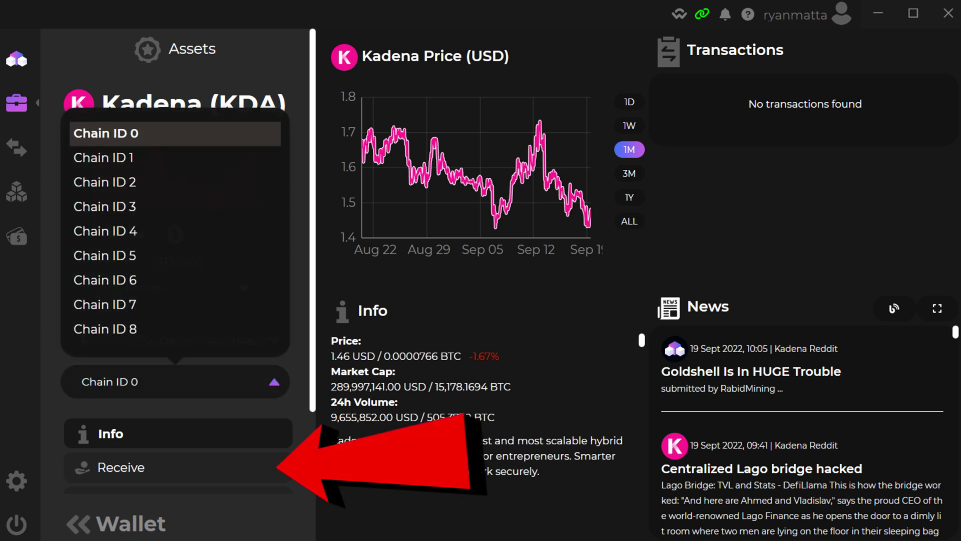
{"action": "key", "text": "Escape"}
{"action": "left_click", "coordinate": [178, 467]}
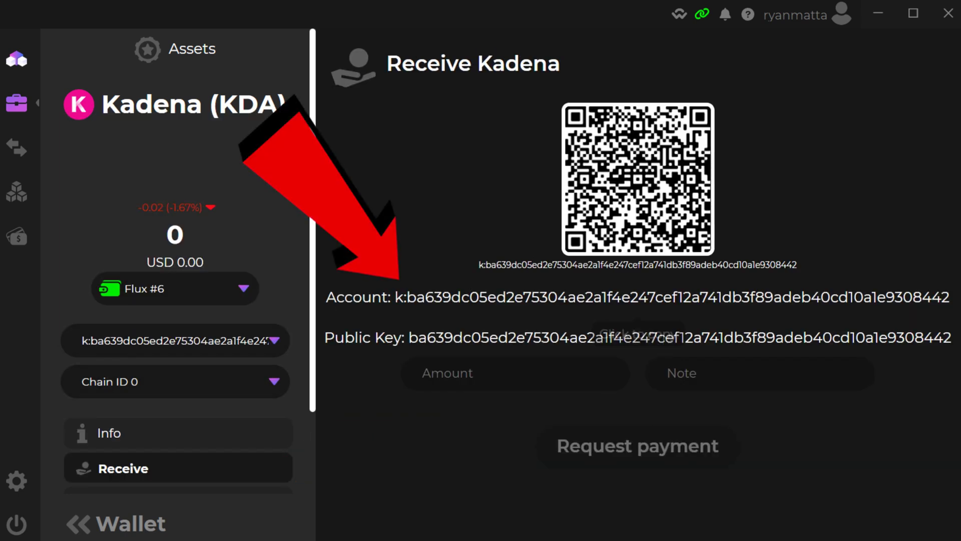
- Set the Kadena asset to Chain ID 1 and copy its account address
{"action": "key", "text": "space"}
{"action": "key", "text": "Down"}
{"action": "key", "text": "Return"}
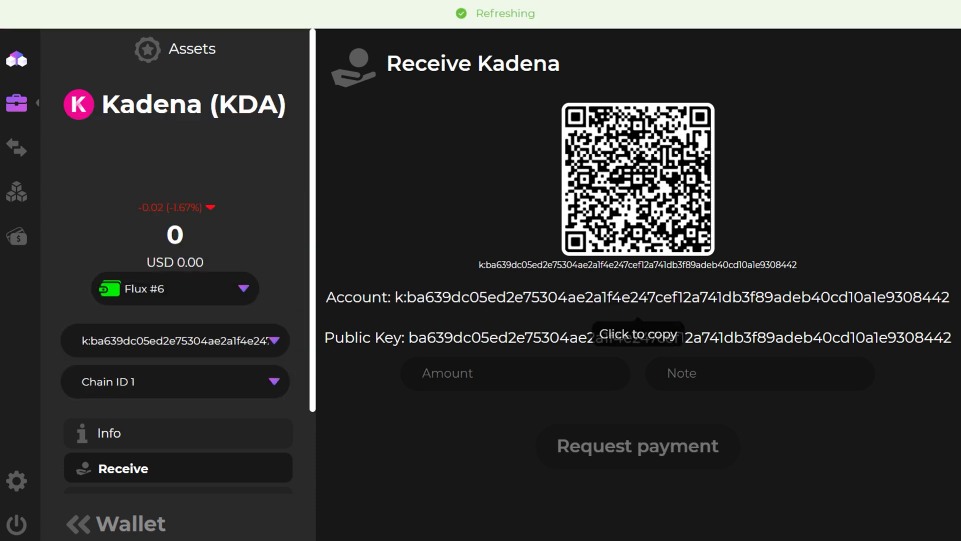
{"action": "left_click", "coordinate": [638, 297]}
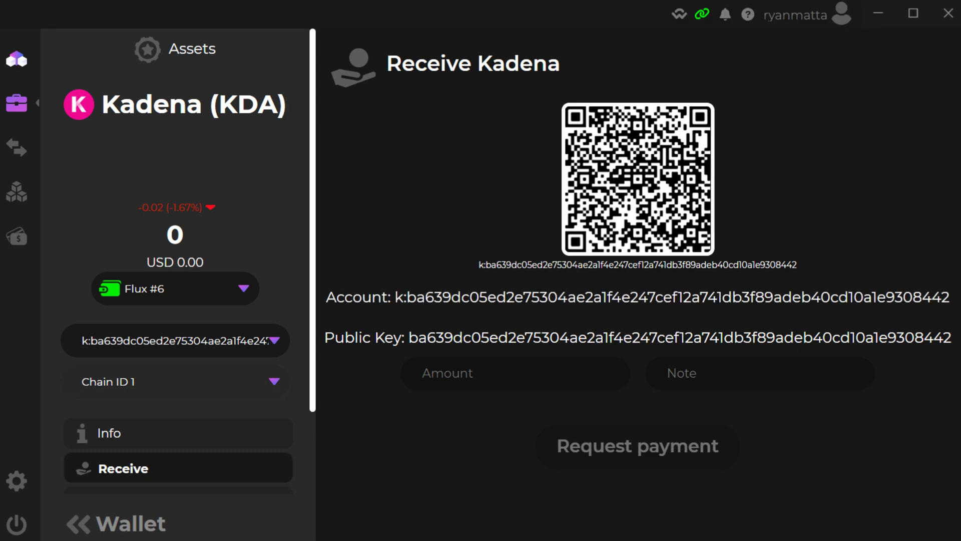
- Check the Kadena balance on Chain ID 0 and return to Chain ID 1
{"action": "left_click", "coordinate": [176, 381]}
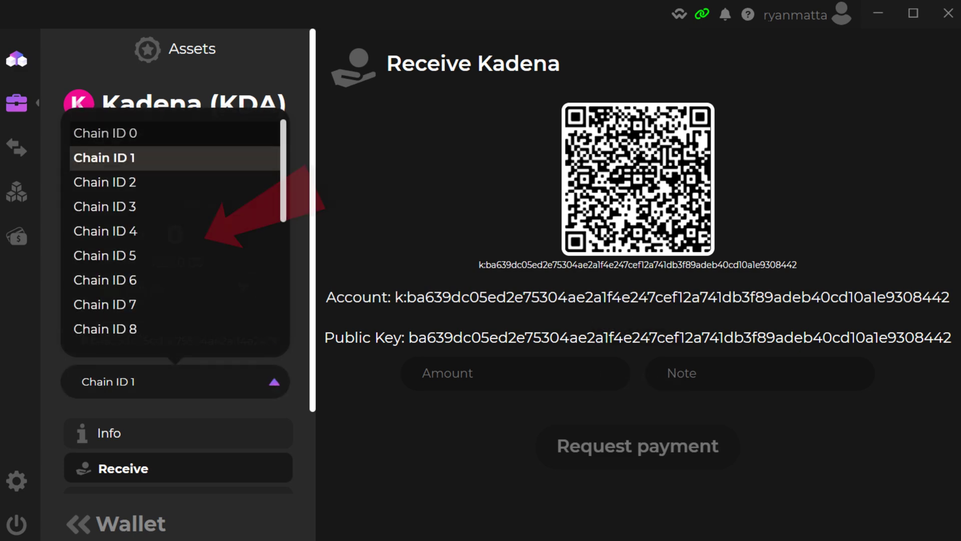
{"action": "left_click", "coordinate": [175, 133]}
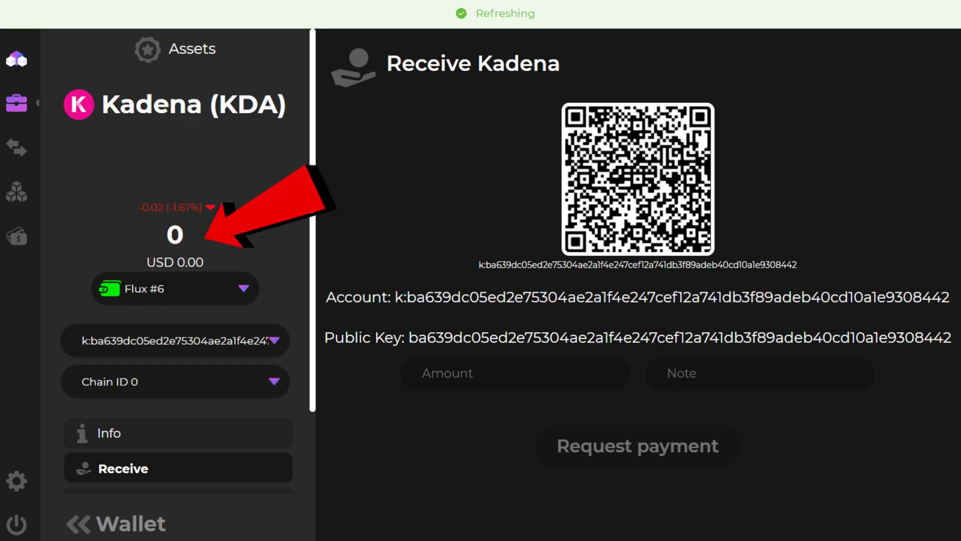
{"action": "left_click", "coordinate": [176, 382]}
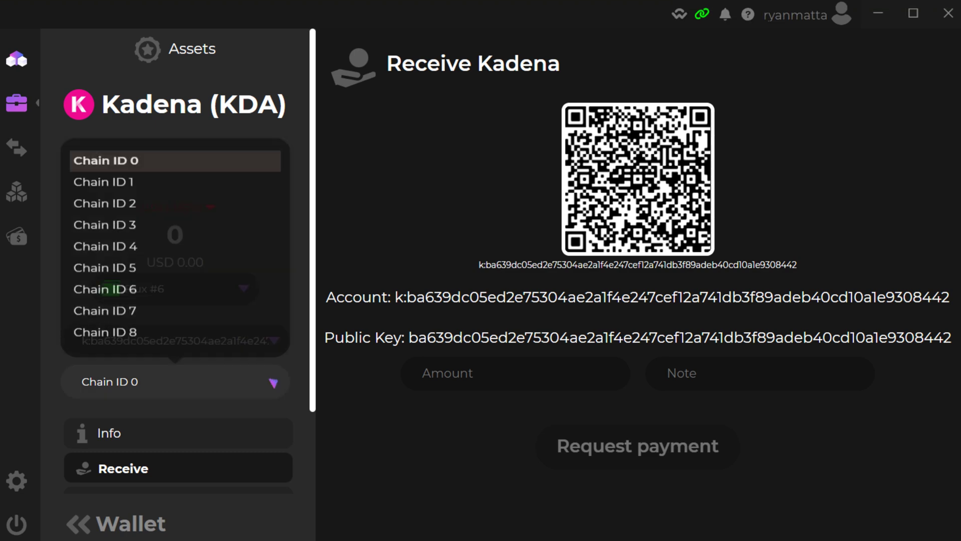
{"action": "left_click", "coordinate": [105, 157]}
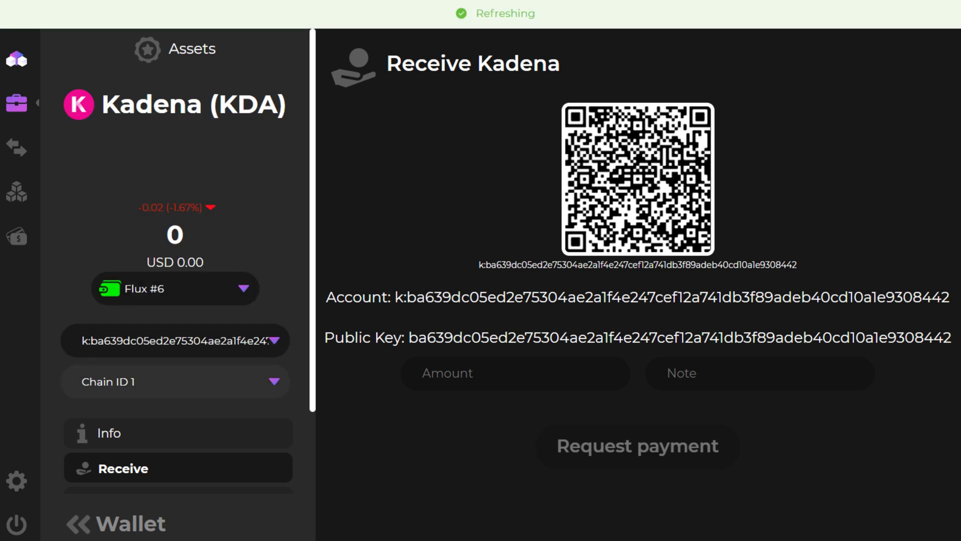
- Switch to the other window and record the copied Kadena address with the label "KDA Zelcore -"
{"action": "key", "text": "alt+Tab"}
{"action": "type", "text": "KDA Zelcore -"}
{"action": "key", "text": "ctrl+v"}
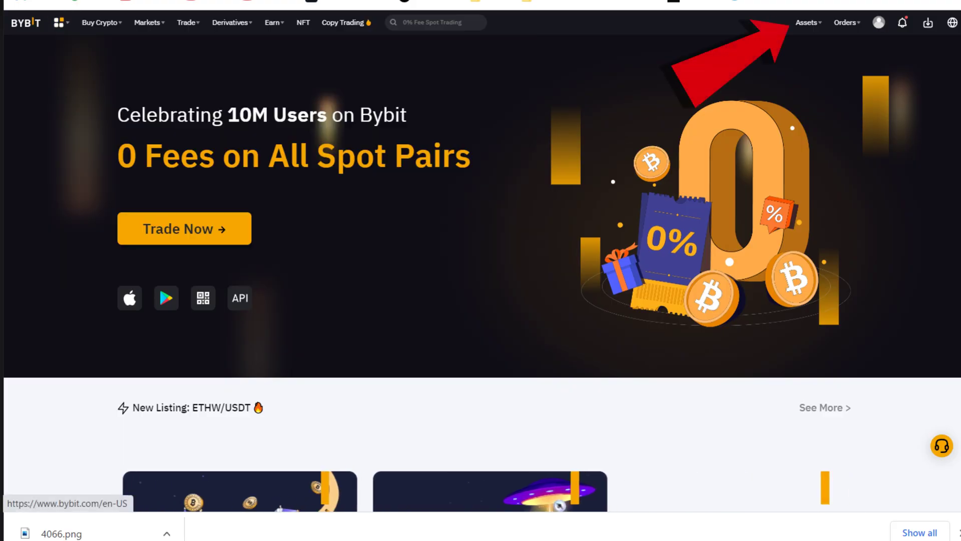
- In Bybit, open the USDT deposit form from the Spot assets
{"action": "mouse_move", "coordinate": [807, 22]}
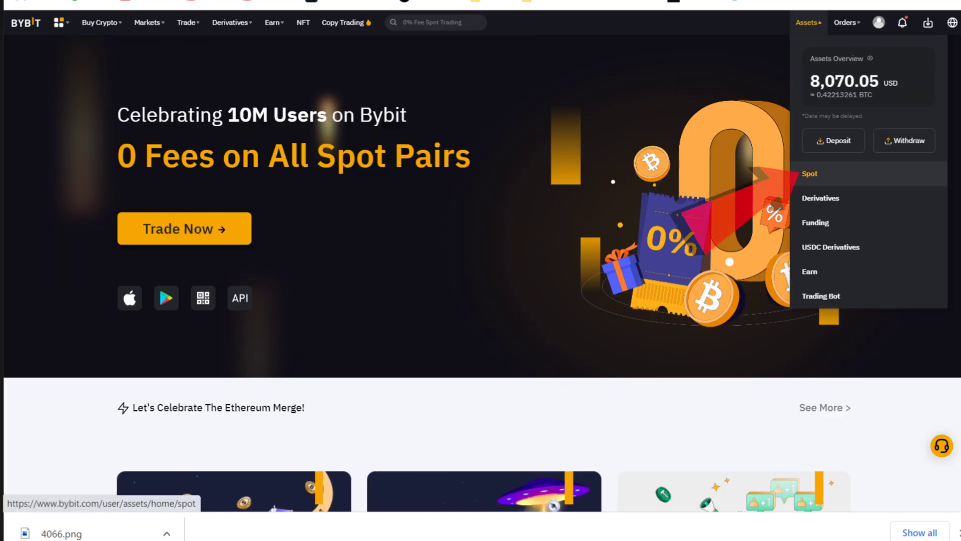
{"action": "left_click", "coordinate": [799, 172]}
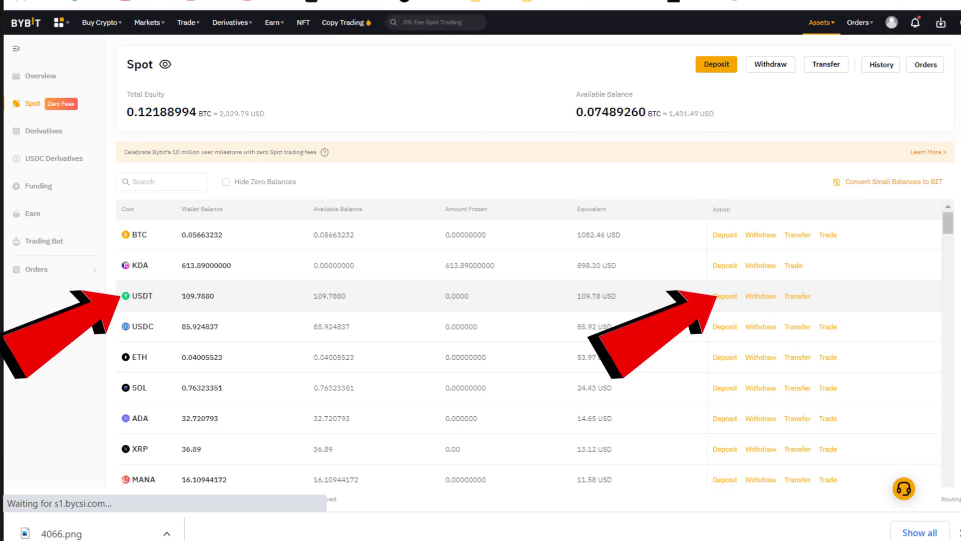
{"action": "left_click", "coordinate": [724, 296]}
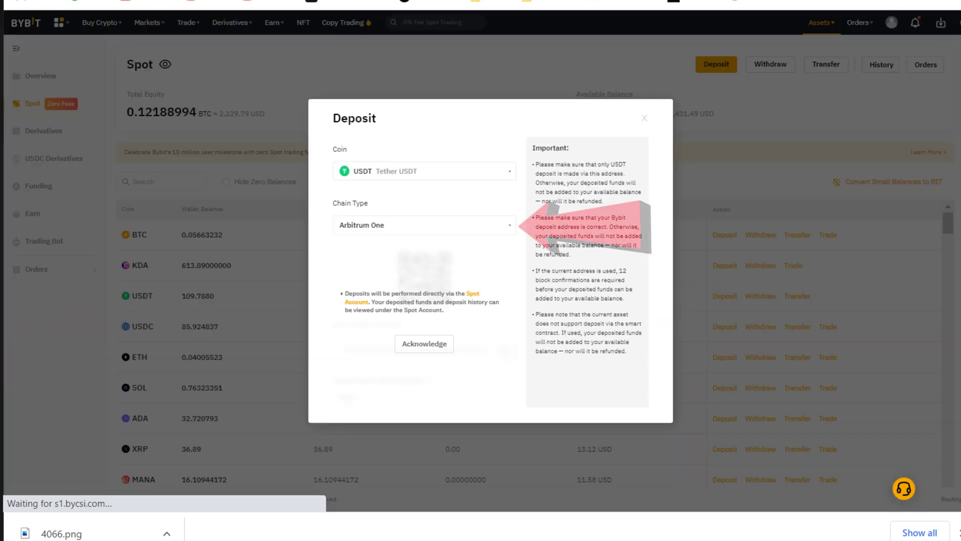
- Set the USDT deposit's chain type to TRC20, acknowledging the deposit notice, and copy the wallet address
{"action": "left_click", "coordinate": [340, 224]}
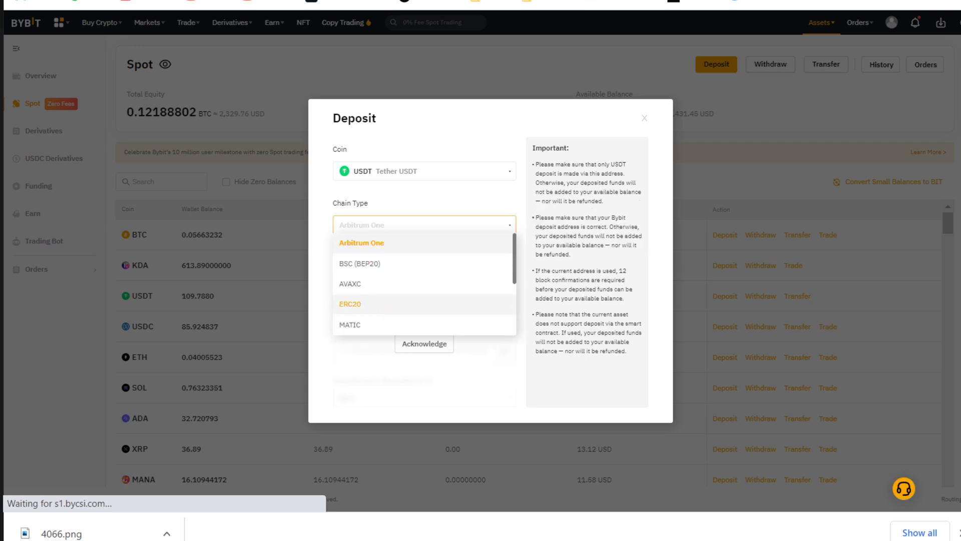
{"action": "scroll", "coordinate": [381, 280], "scroll_direction": "down", "scroll_amount": 3}
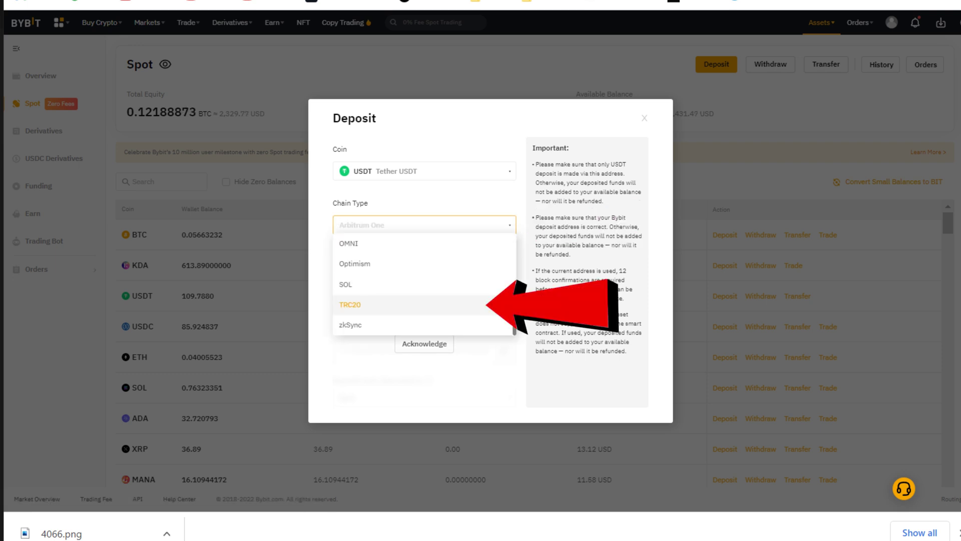
{"action": "left_click", "coordinate": [350, 304]}
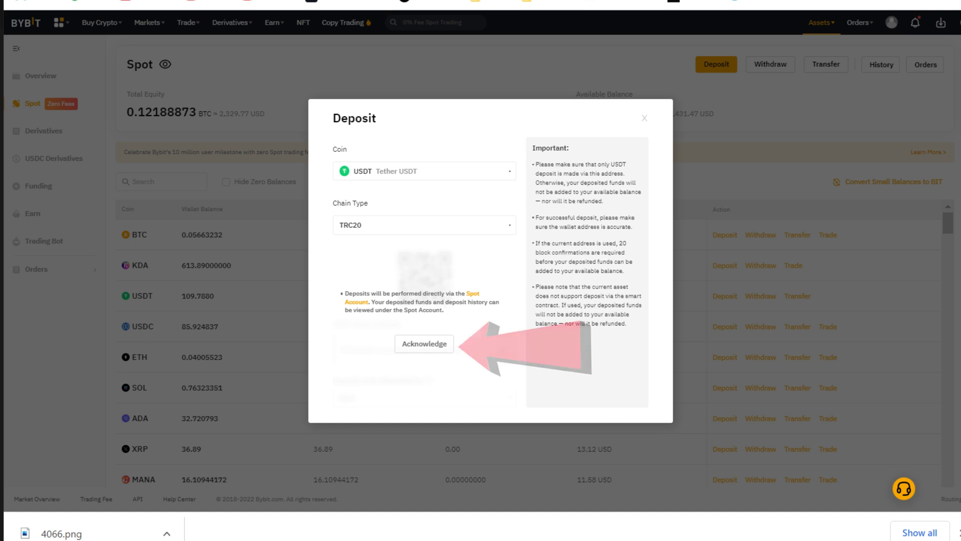
{"action": "left_click", "coordinate": [424, 344]}
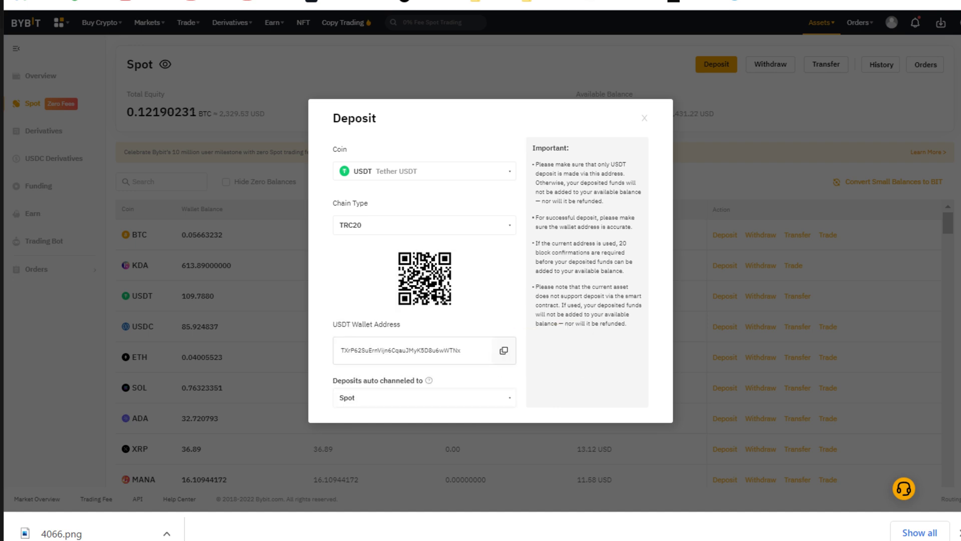
{"action": "left_click", "coordinate": [503, 350]}
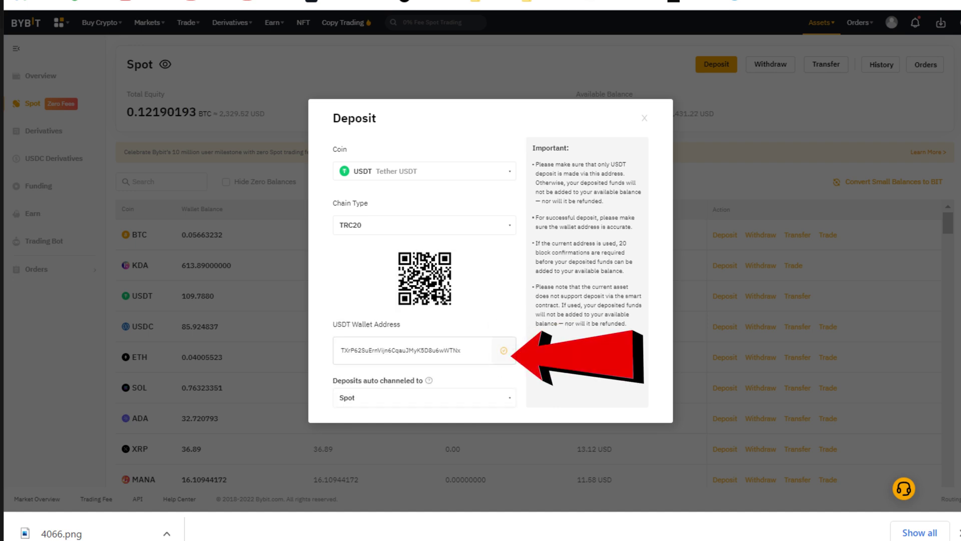
- Switch to the Kadena web wallet, expand the watched account and copy its full account name from the account details
{"action": "key", "text": "alt+Tab"}
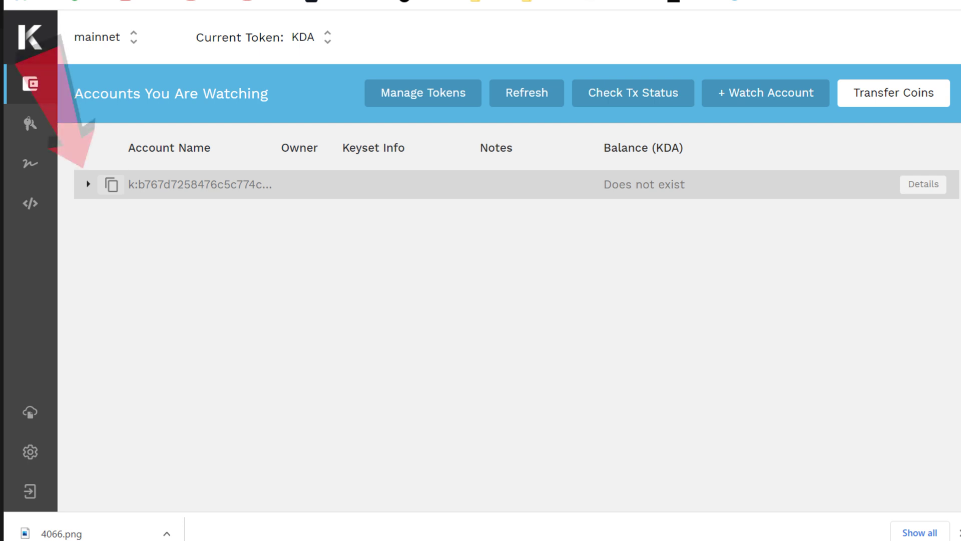
{"action": "left_click", "coordinate": [87, 183]}
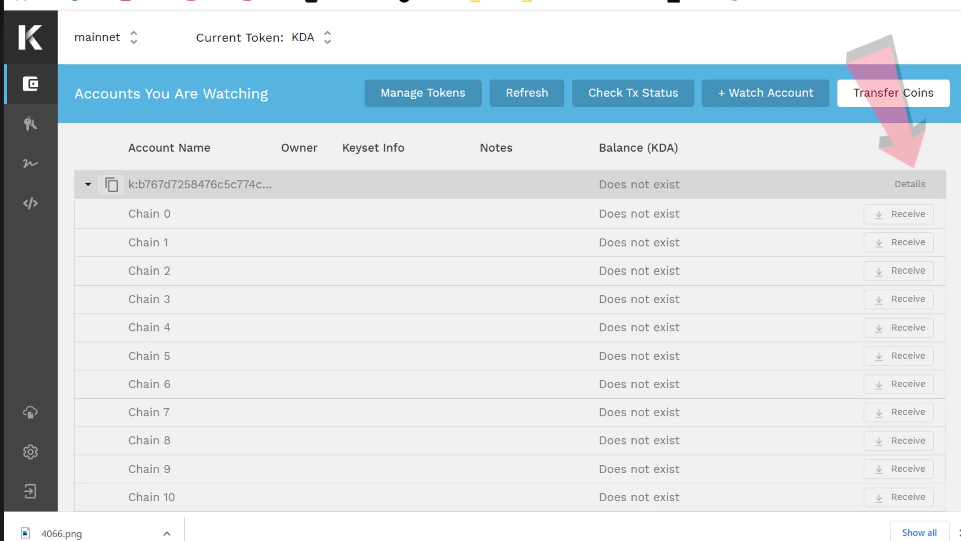
{"action": "left_click", "coordinate": [910, 184]}
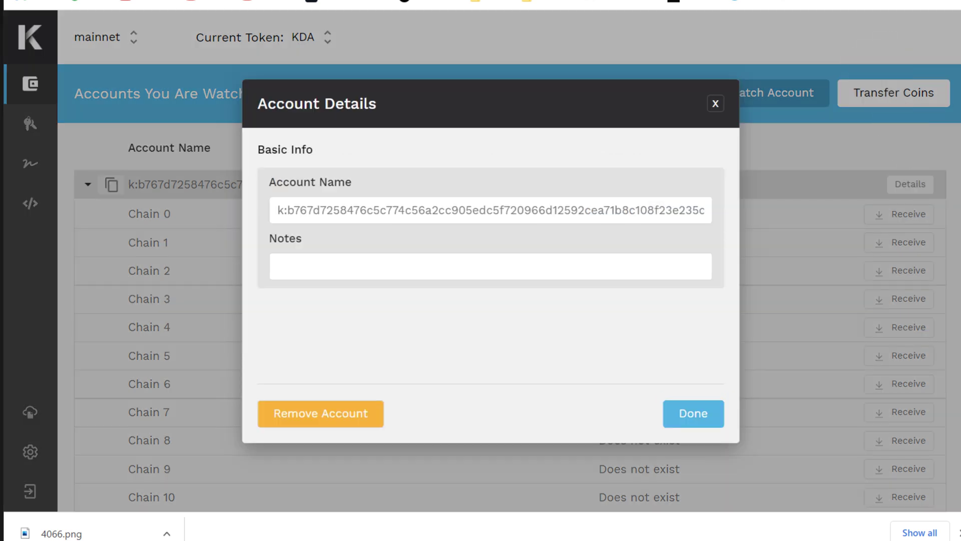
{"action": "triple_click", "coordinate": [450, 210]}
{"action": "right_click", "coordinate": [450, 212]}
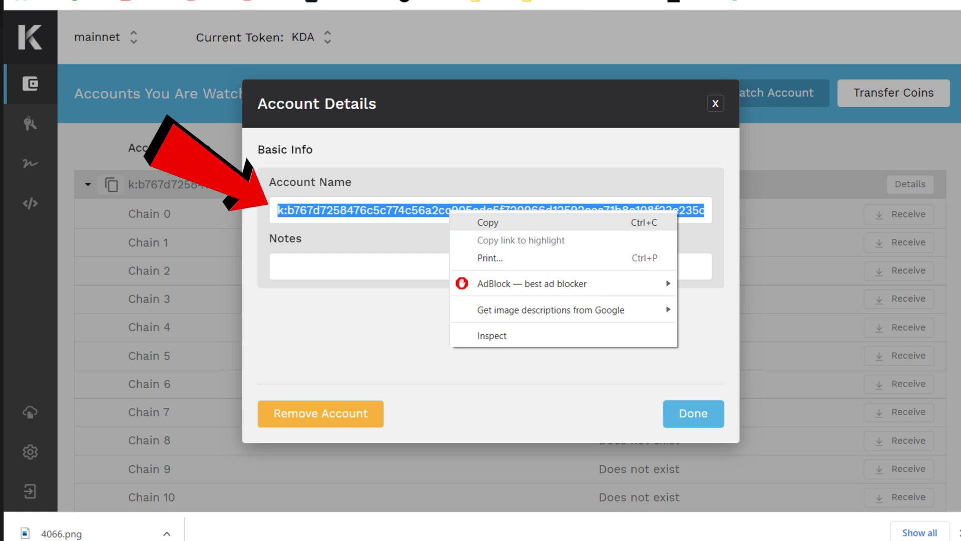
{"action": "left_click", "coordinate": [489, 222]}
{"action": "left_click", "coordinate": [693, 413]}
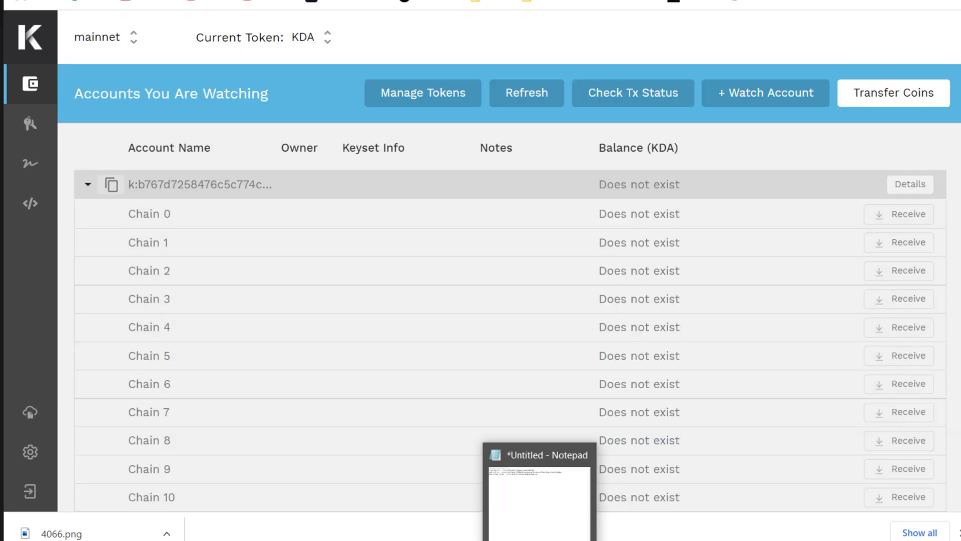
- In Notepad, record the copied account address with the label "Chainweaver -" and put the window away
{"action": "left_click", "coordinate": [539, 493]}
{"action": "type", "text": "Chainweaver -"}
{"action": "key", "text": "ctrl+v"}
{"action": "left_click_drag", "start_coordinate": [612, 126], "coordinate": [140, 85]}
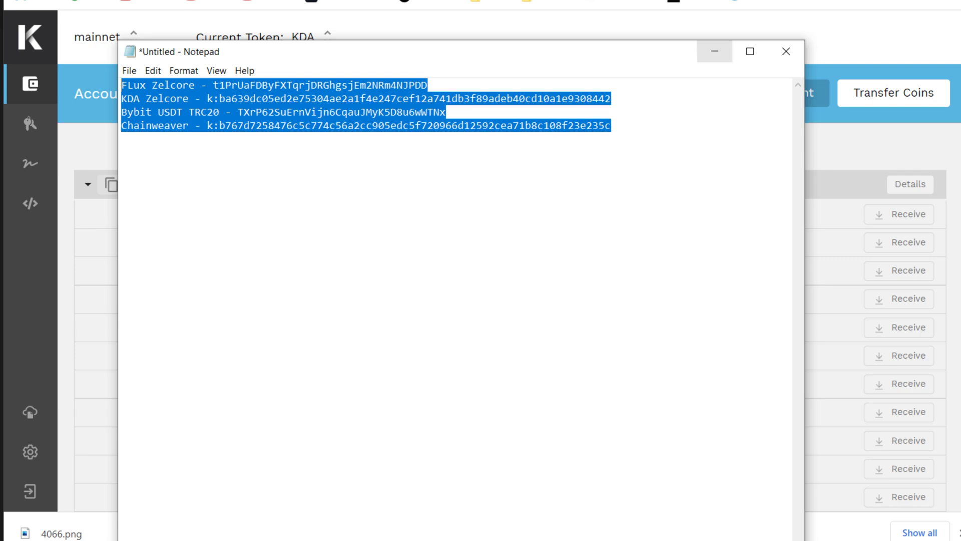
{"action": "left_click", "coordinate": [715, 52]}
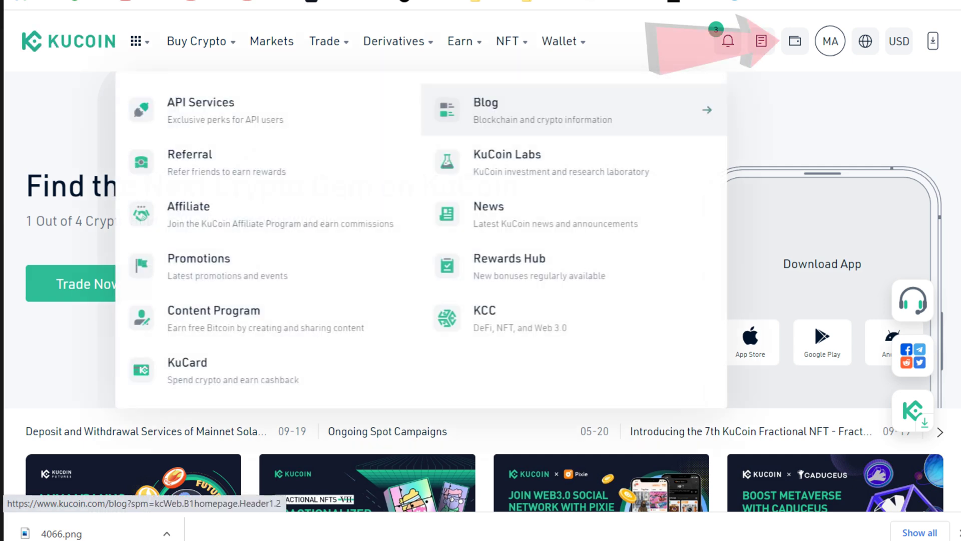
- Switch to KuCoin and open the withdrawal form for FLUX from the Main Account
{"action": "mouse_move", "coordinate": [795, 41]}
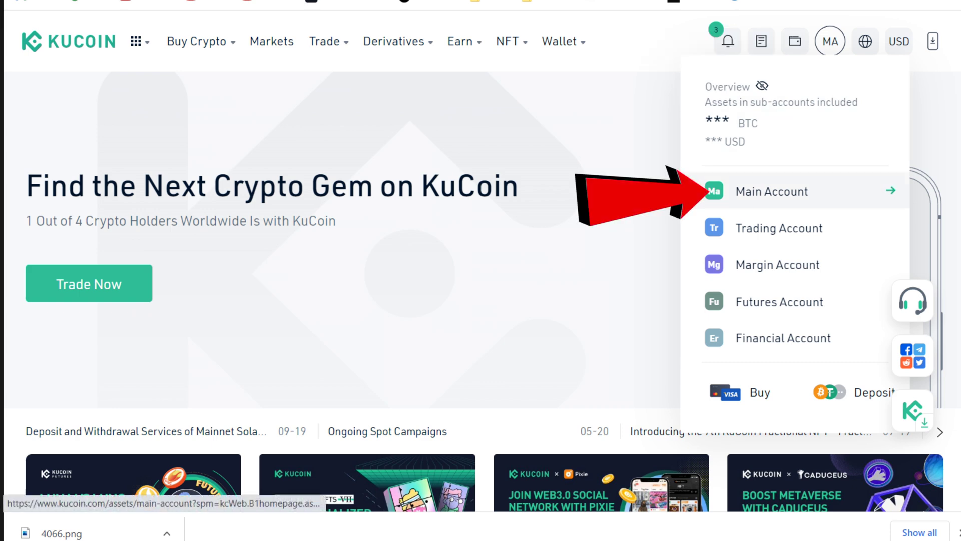
{"action": "left_click", "coordinate": [771, 191]}
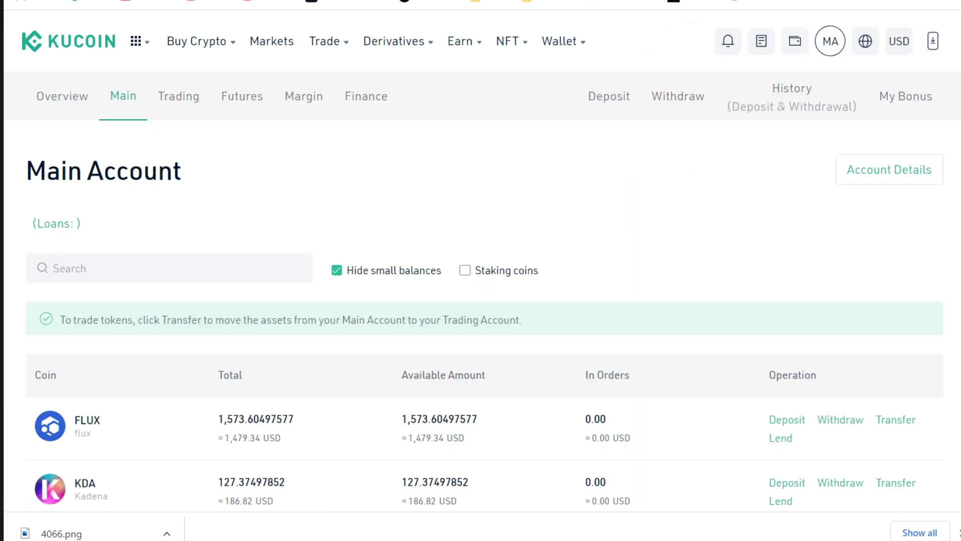
{"action": "scroll", "coordinate": [480, 301], "scroll_direction": "down", "scroll_amount": 3}
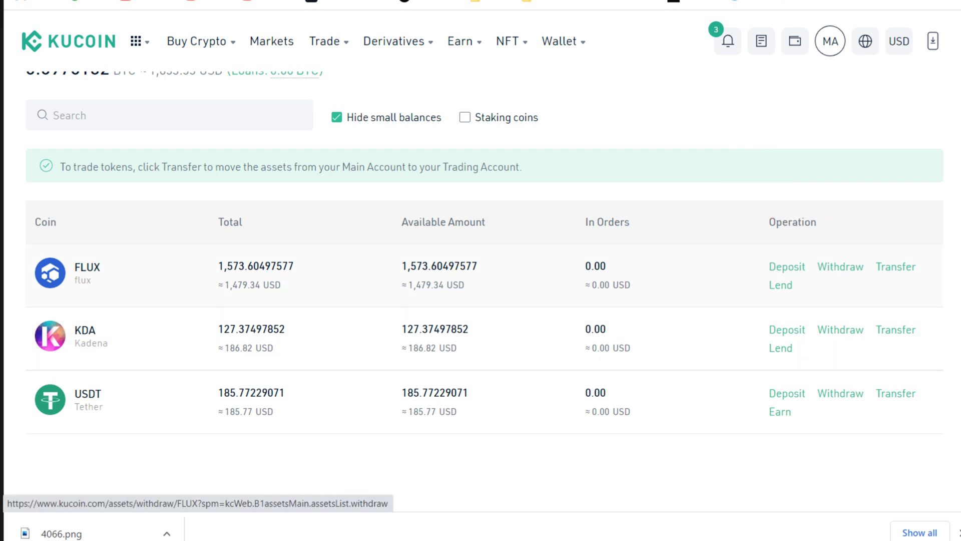
{"action": "left_click", "coordinate": [841, 266]}
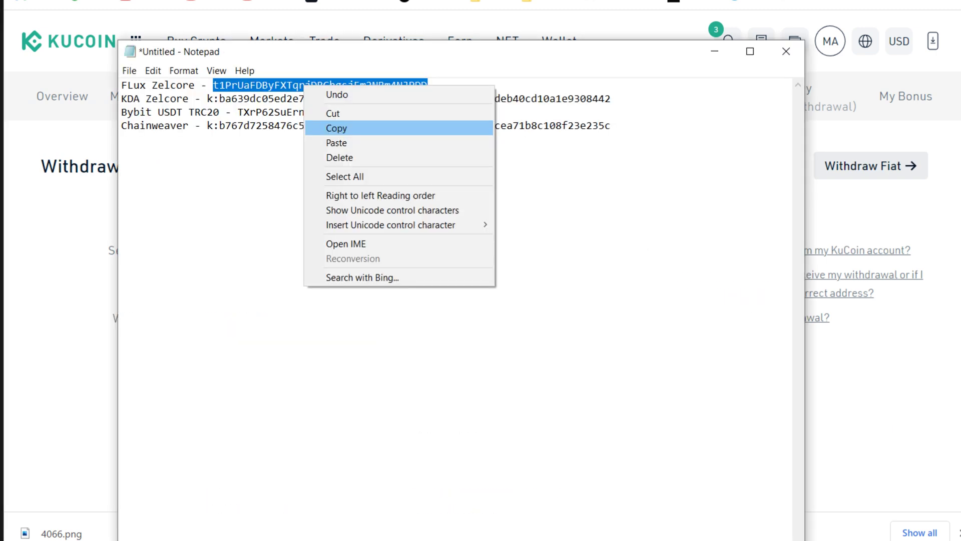
- Copy the Flux Zelcore address from Notepad into the withdrawal's wallet address and set the network to FLUX
{"action": "left_click", "coordinate": [457, 127]}
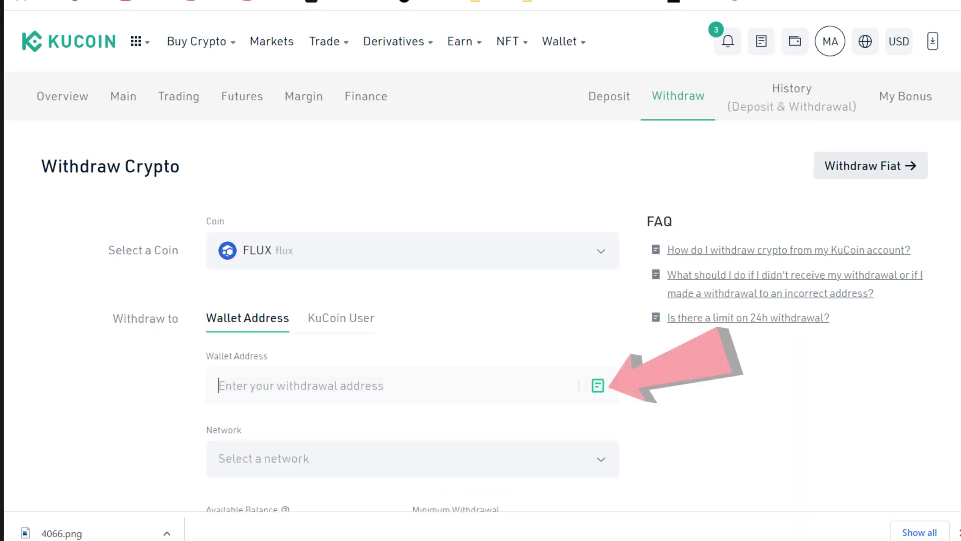
{"action": "right_click", "coordinate": [319, 390]}
{"action": "left_click", "coordinate": [357, 222]}
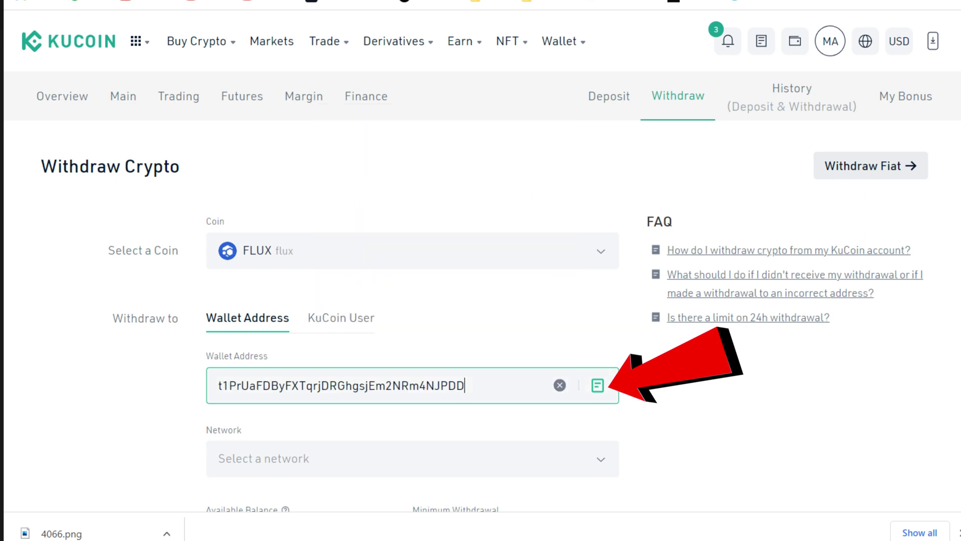
{"action": "scroll", "coordinate": [480, 301], "scroll_direction": "down", "scroll_amount": 2}
{"action": "left_click", "coordinate": [601, 305]}
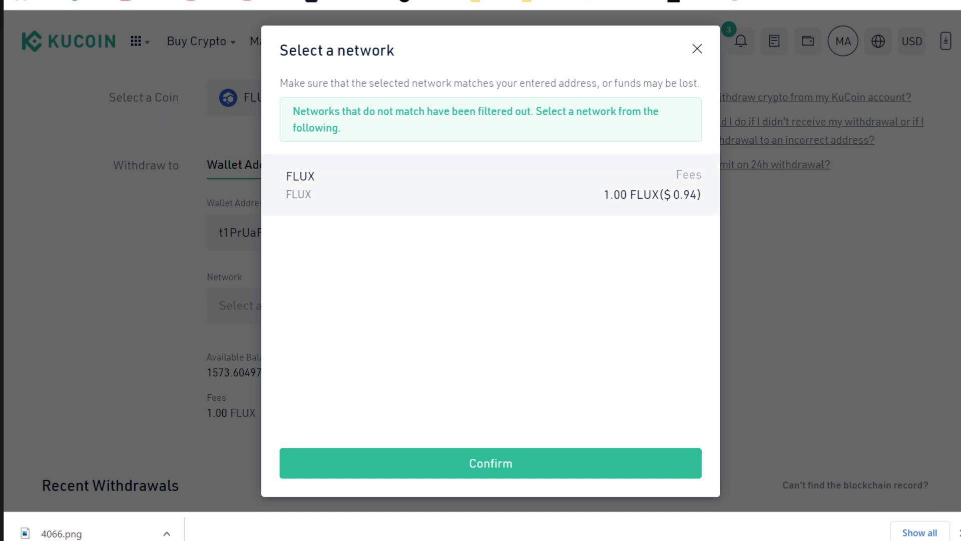
{"action": "left_click", "coordinate": [490, 462]}
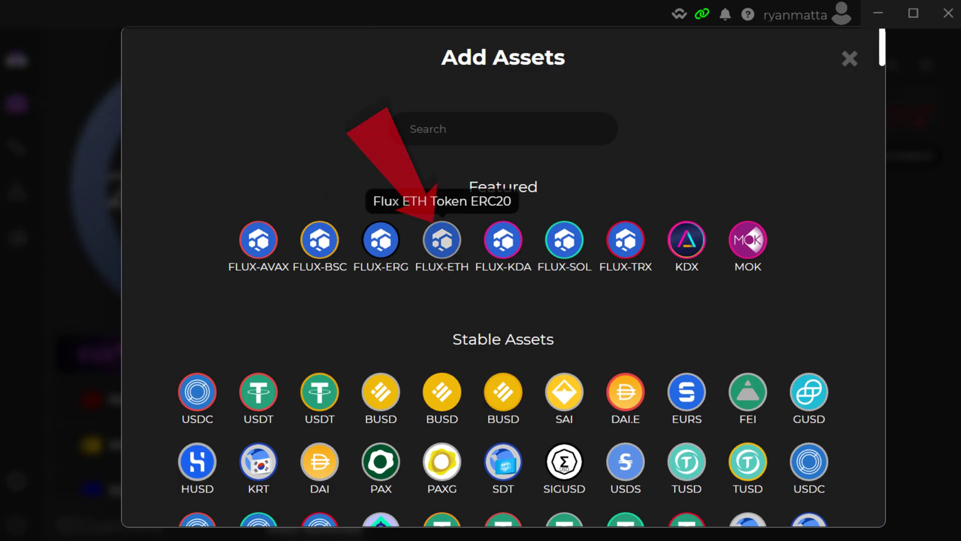
{"action": "left_click", "coordinate": [442, 239]}
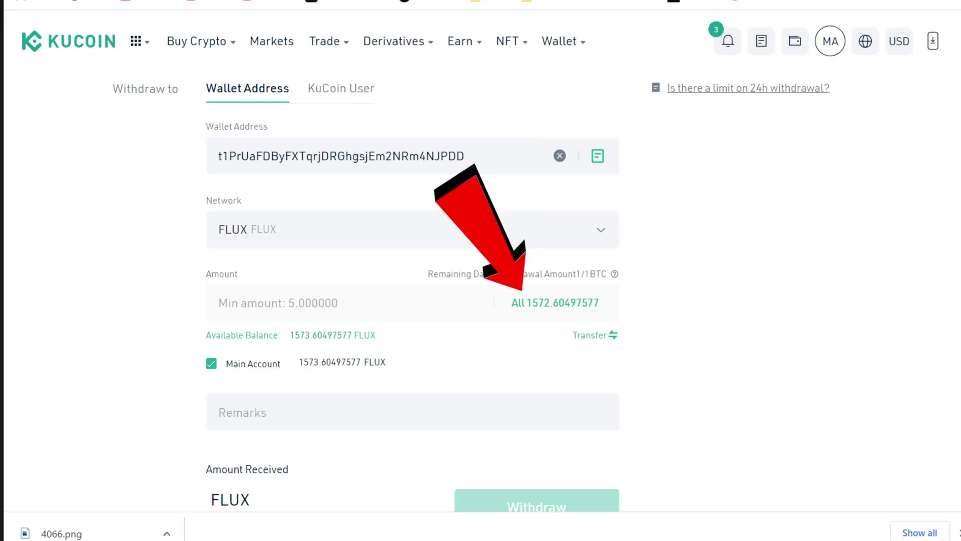
- Set the FLUX withdrawal amount to the full 1572.60497577 and add the remark "Kucoin fees are a rip off"
{"action": "scroll", "coordinate": [413, 291], "scroll_direction": "down", "scroll_amount": 3}
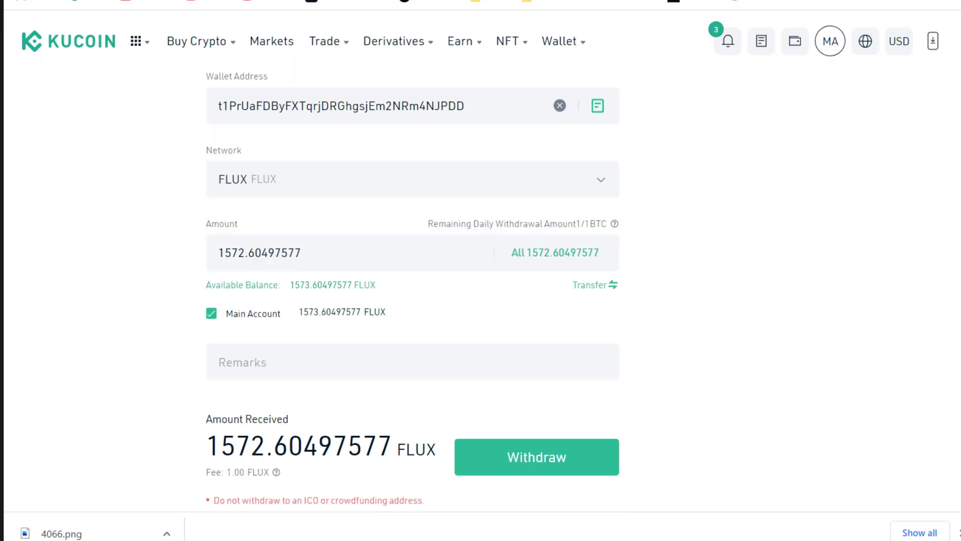
{"action": "left_click", "coordinate": [219, 259]}
{"action": "type", "text": "Kucoin fee"}
{"action": "key", "text": "ctrl+a"}
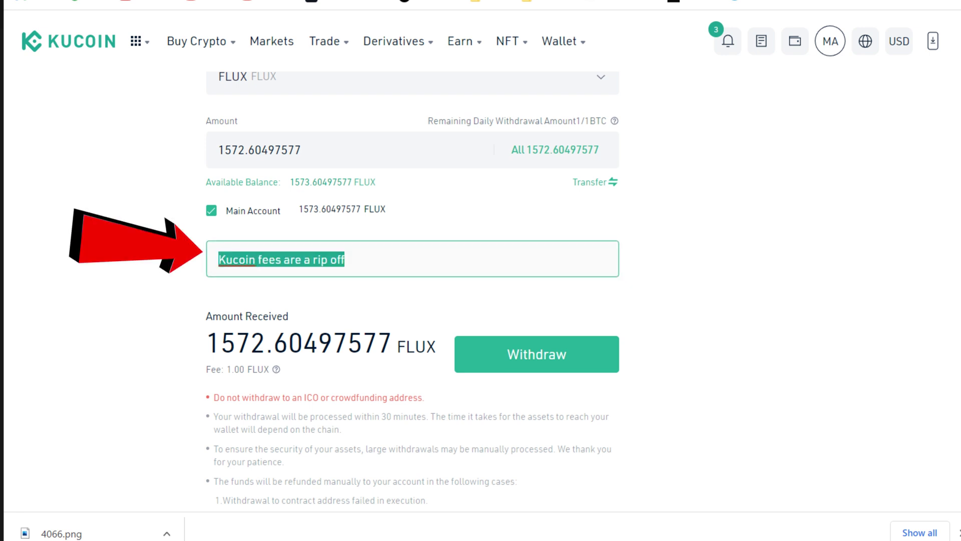
- Start the FLUX withdrawal, fill in the trading password and request the email verification code
{"action": "left_click_drag", "start_coordinate": [269, 369], "coordinate": [206, 369]}
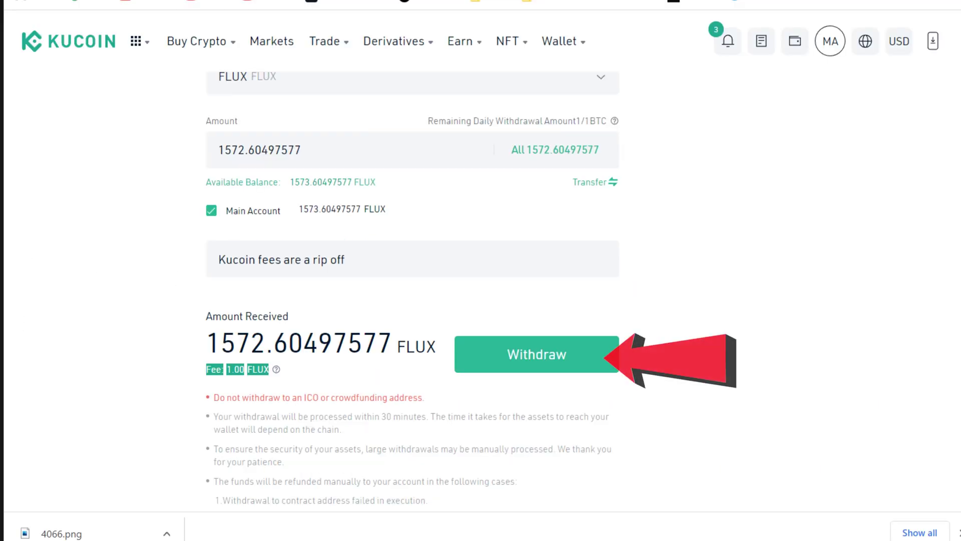
{"action": "left_click_drag", "start_coordinate": [435, 346], "coordinate": [207, 343]}
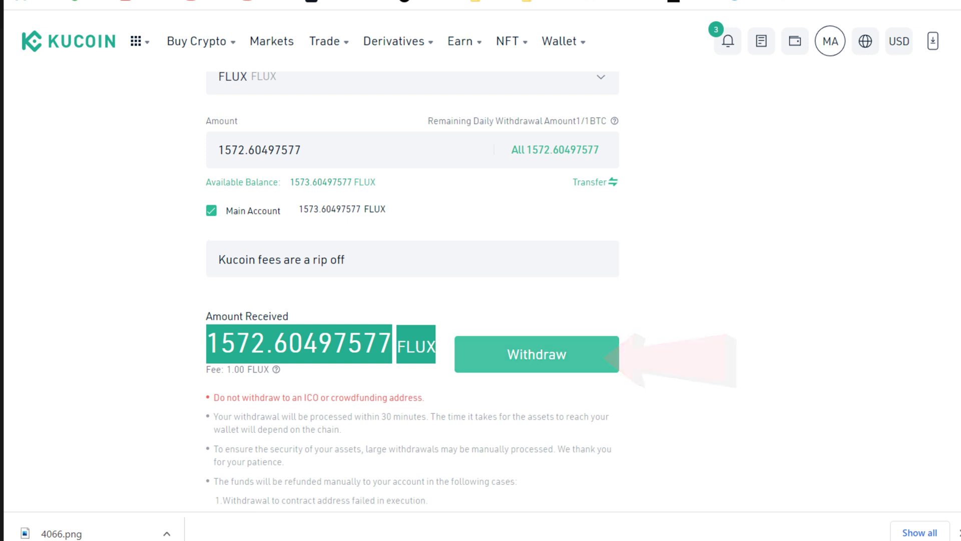
{"action": "left_click", "coordinate": [537, 354]}
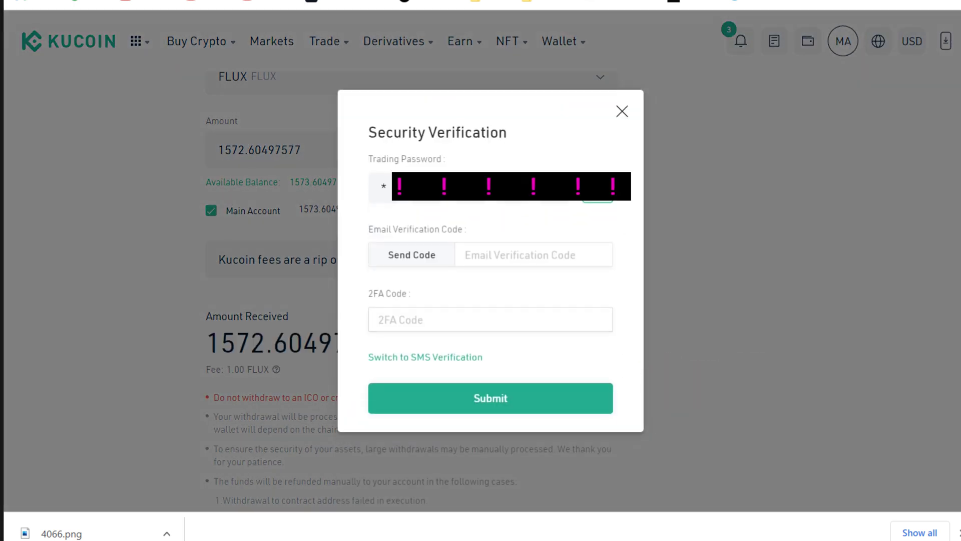
{"action": "left_click", "coordinate": [412, 255]}
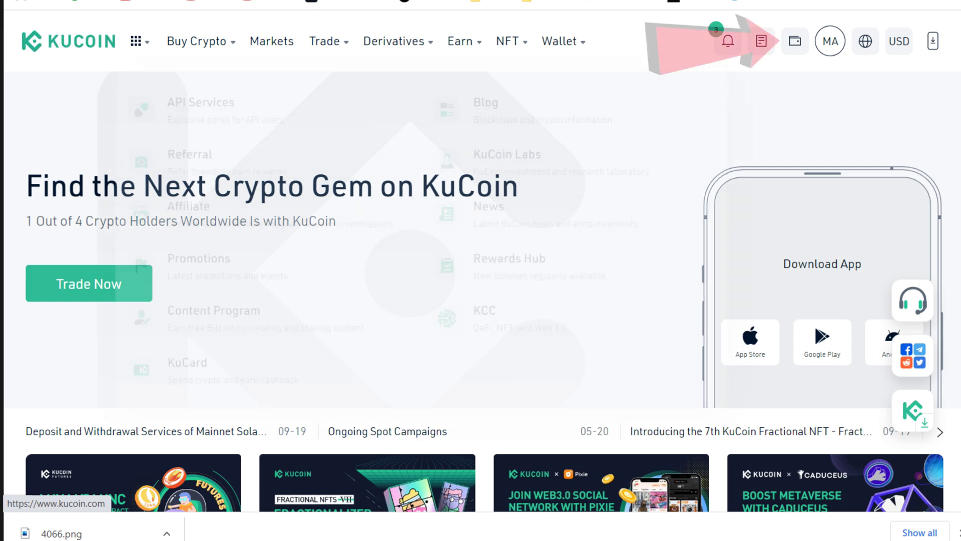
- Open the withdrawal form for KDA from the Main Account, then read and acknowledge the chain notice
{"action": "mouse_move", "coordinate": [794, 41]}
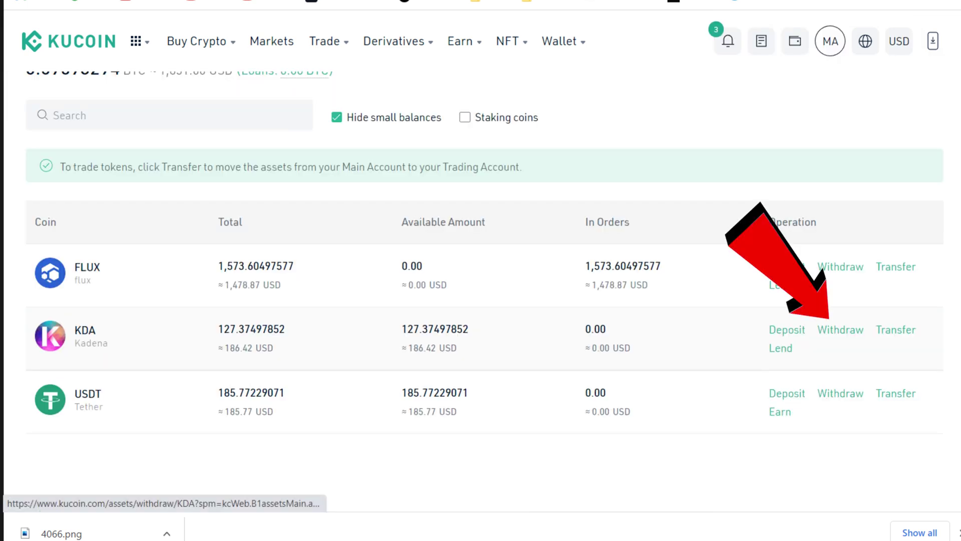
{"action": "left_click", "coordinate": [840, 329]}
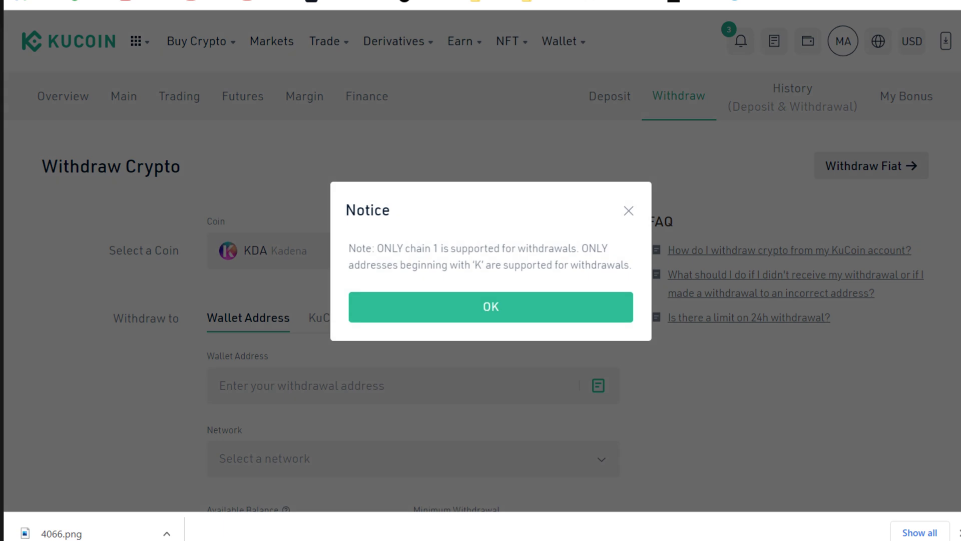
{"action": "left_click_drag", "start_coordinate": [376, 248], "coordinate": [615, 264]}
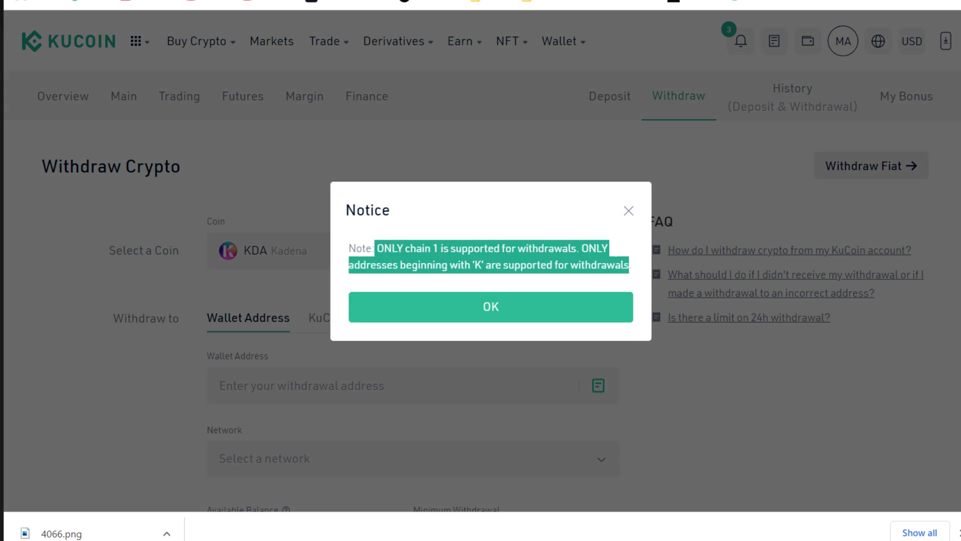
{"action": "left_click", "coordinate": [491, 307]}
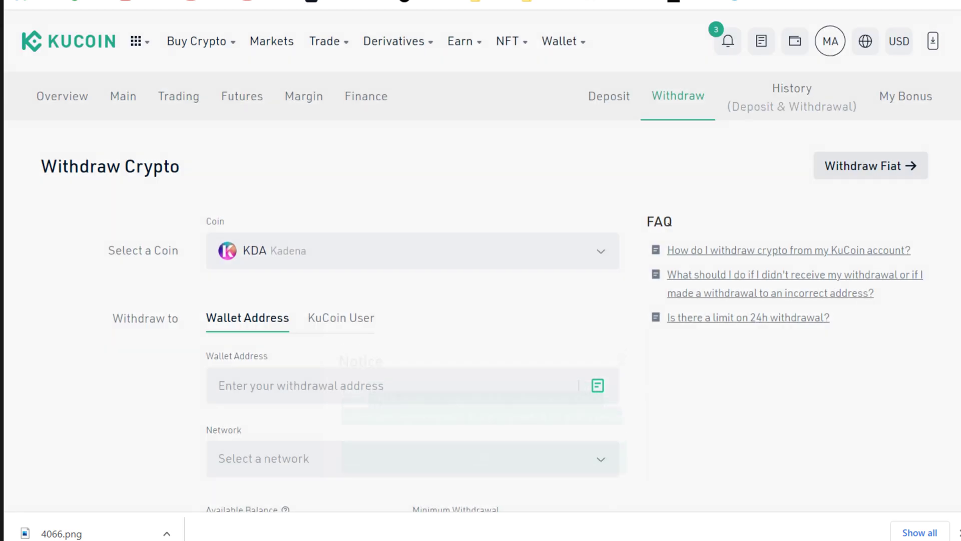
- Copy the KDA Zelcore address from Notepad into the withdrawal's wallet address and check how the pasted address begins
{"action": "key", "text": "alt+Tab"}
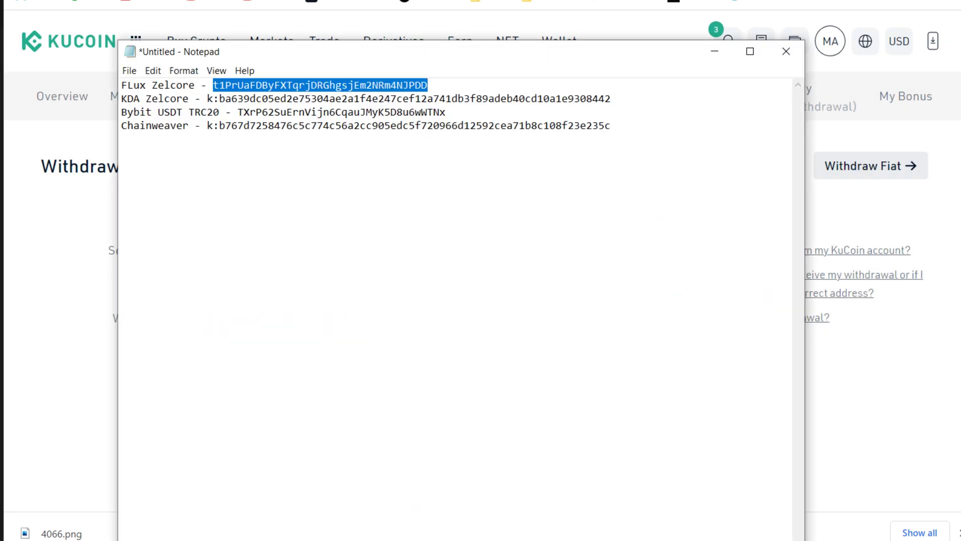
{"action": "double_click", "coordinate": [320, 99]}
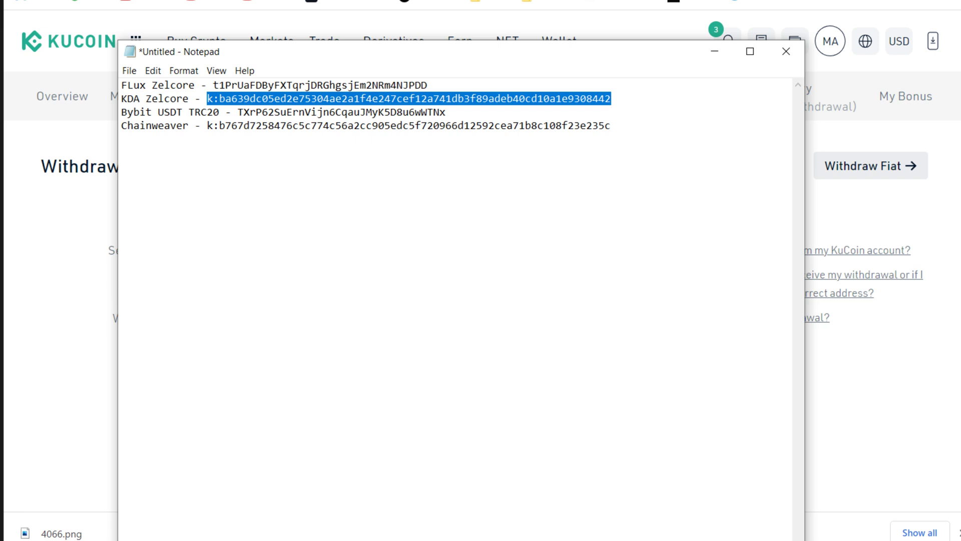
{"action": "right_click", "coordinate": [242, 99]}
{"action": "left_click", "coordinate": [265, 142]}
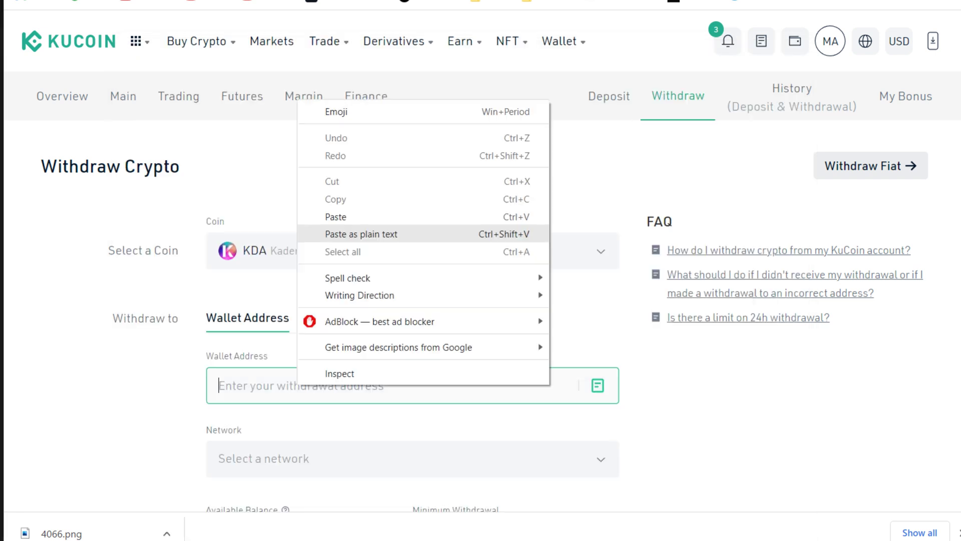
{"action": "left_click", "coordinate": [334, 216]}
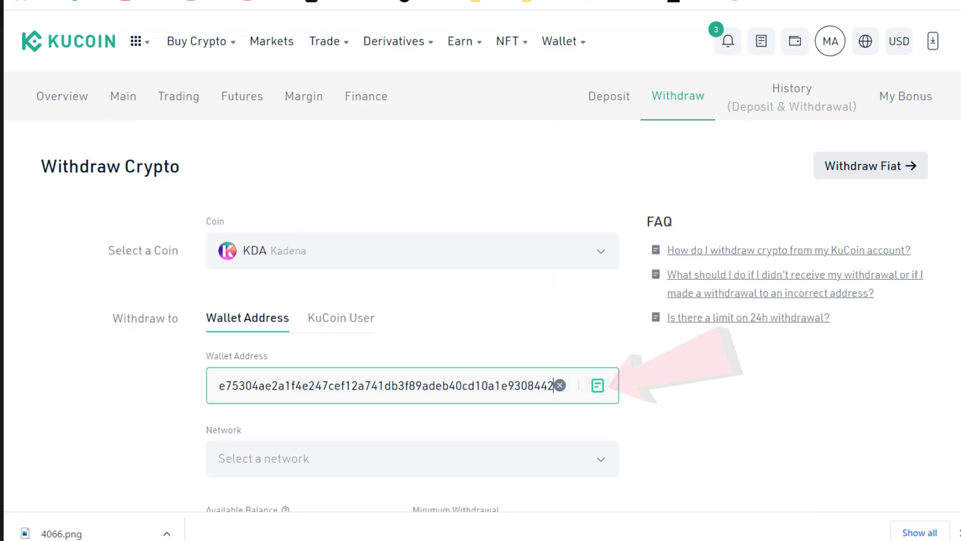
{"action": "left_click_drag", "start_coordinate": [371, 385], "coordinate": [235, 386]}
{"action": "left_click", "coordinate": [242, 385]}
{"action": "left_click", "coordinate": [255, 386]}
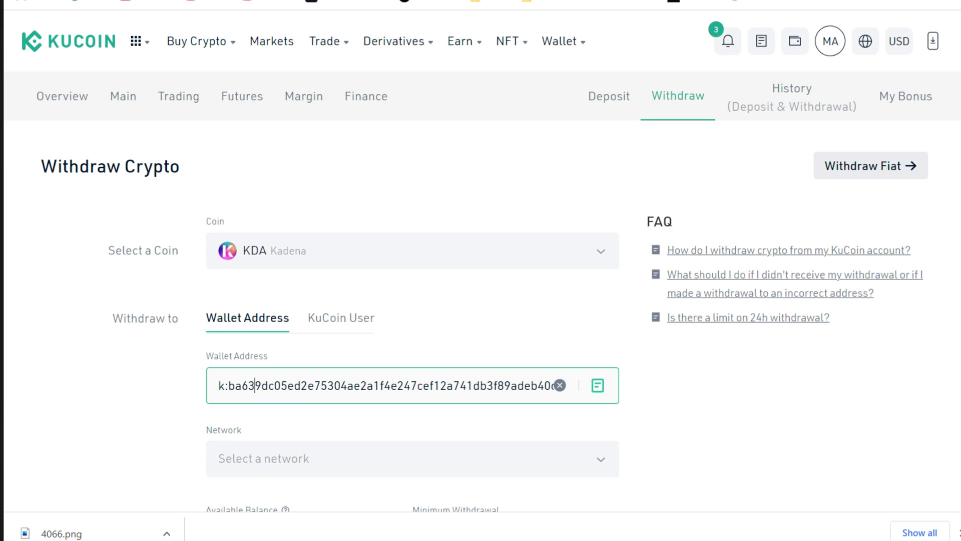
- Set the KDA withdrawal's network to KDA and its amount to the full 126.87497852
{"action": "scroll", "coordinate": [412, 321], "scroll_direction": "down", "scroll_amount": 3}
{"action": "left_click", "coordinate": [412, 305]}
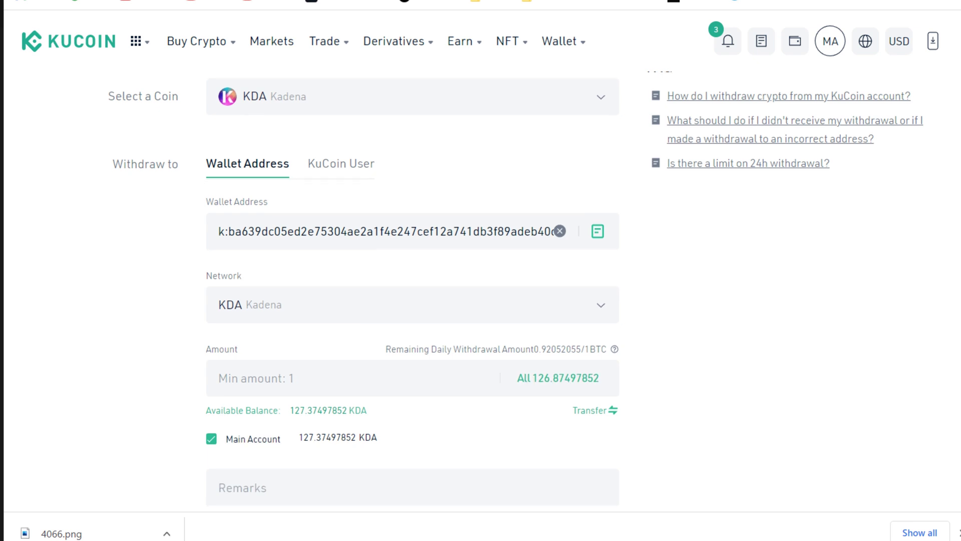
{"action": "left_click", "coordinate": [523, 456]}
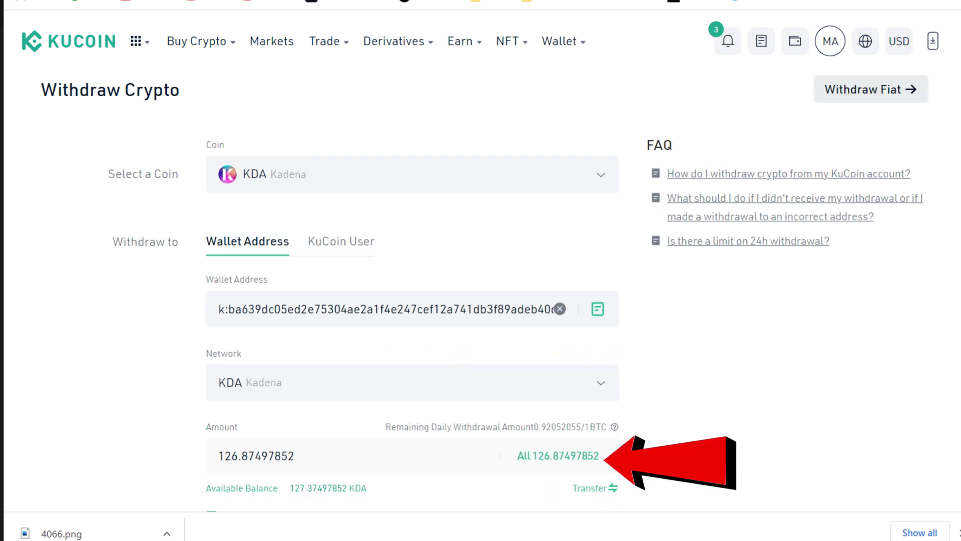
{"action": "left_click_drag", "start_coordinate": [298, 456], "coordinate": [218, 456]}
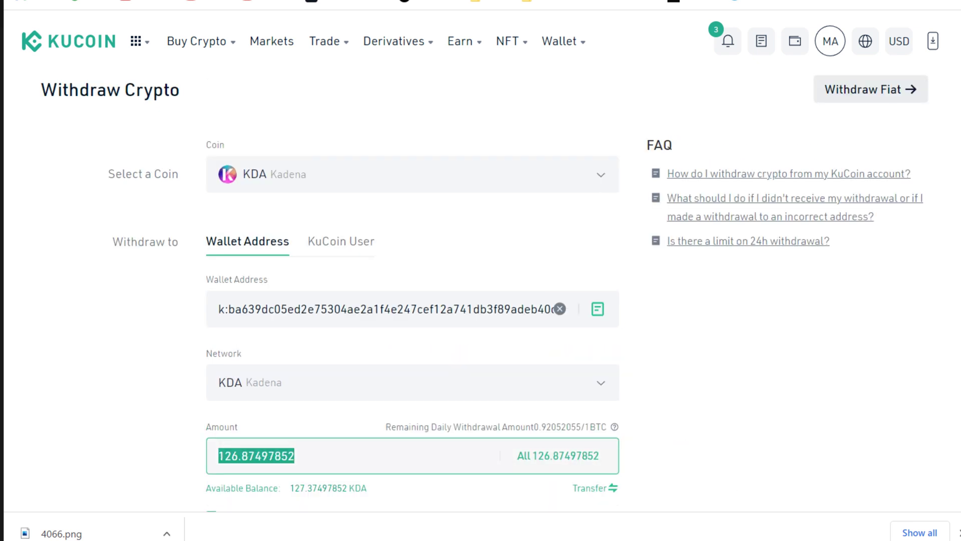
{"action": "scroll", "coordinate": [413, 300], "scroll_direction": "down", "scroll_amount": 3}
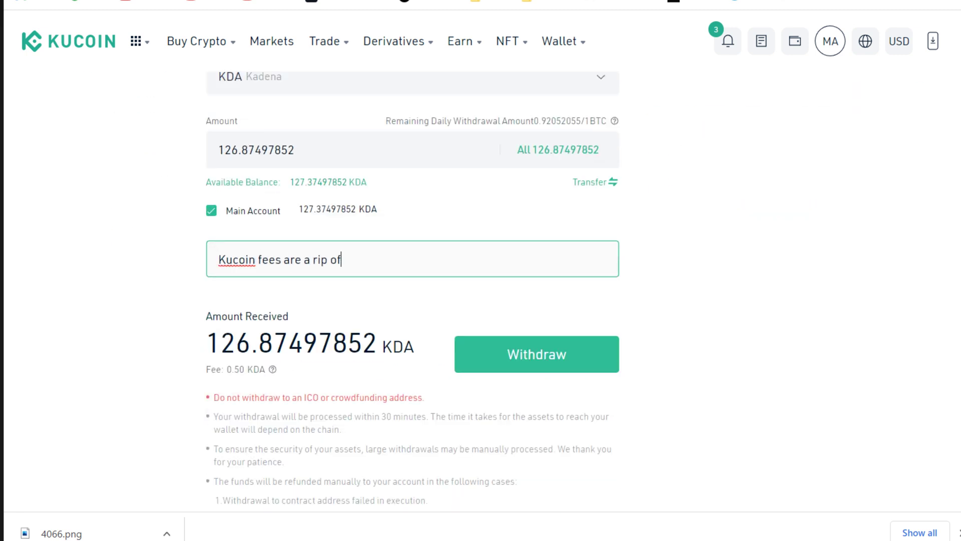
- Add the remark "Kucoin fees are a rip off" to the KDA withdrawal, then submit and confirm it
{"action": "type", "text": "fees are a rip off"}
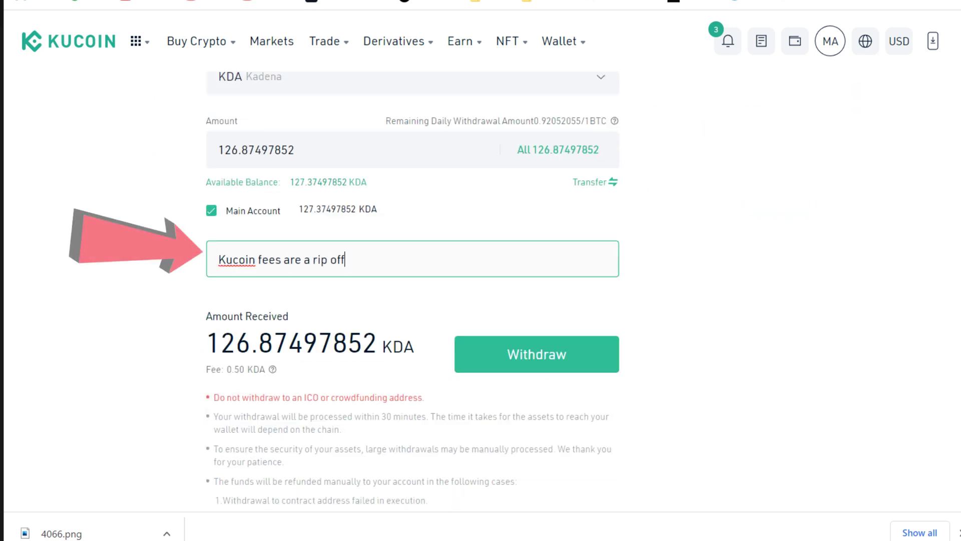
{"action": "left_click_drag", "start_coordinate": [345, 259], "coordinate": [226, 259]}
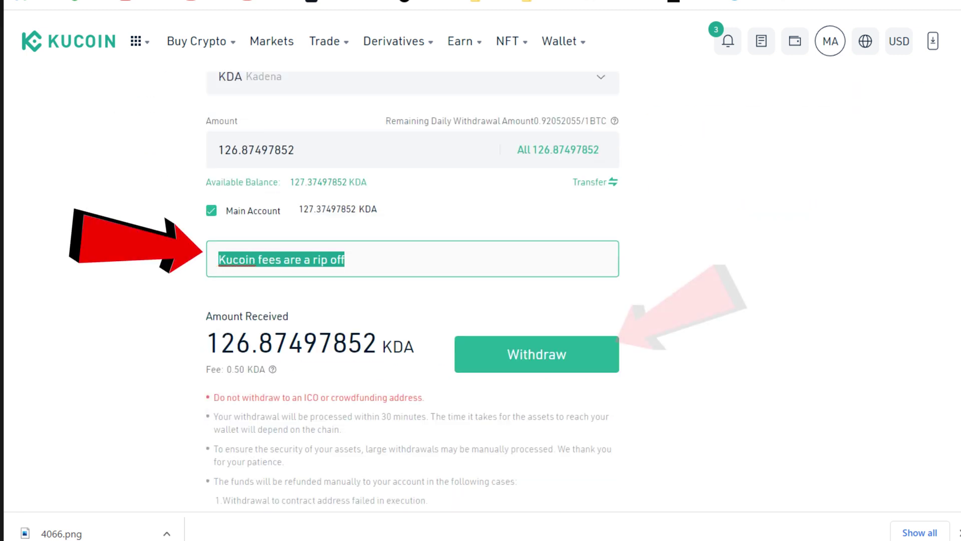
{"action": "left_click", "coordinate": [537, 354]}
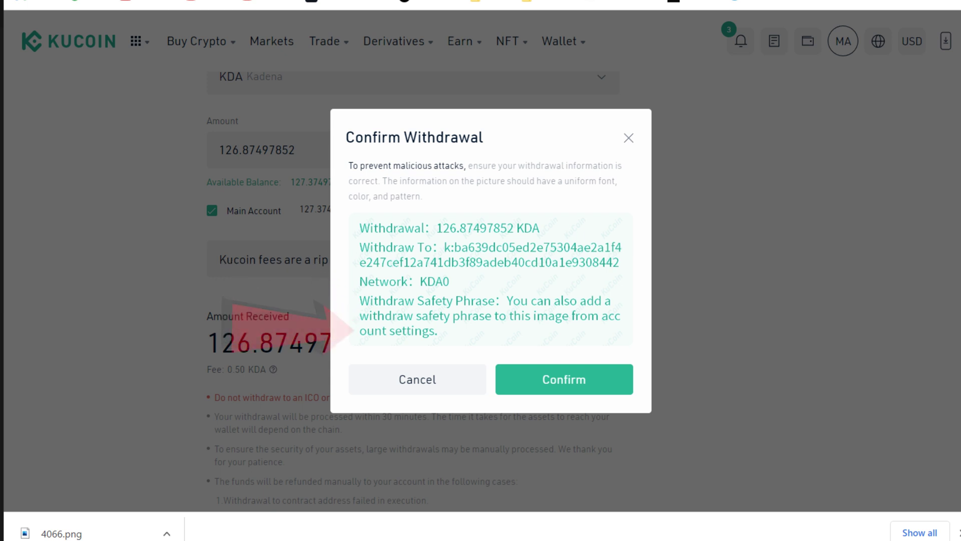
{"action": "left_click", "coordinate": [564, 379]}
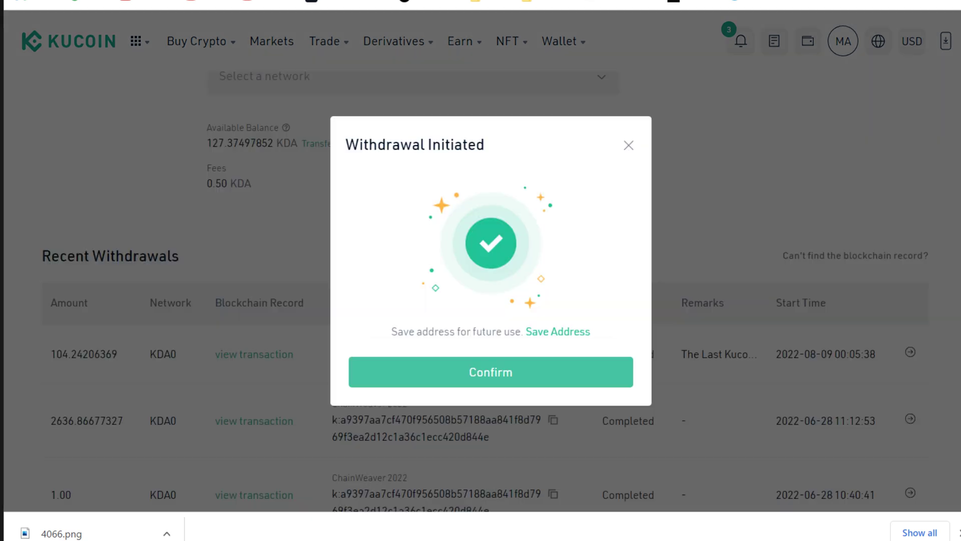
{"action": "left_click", "coordinate": [490, 371]}
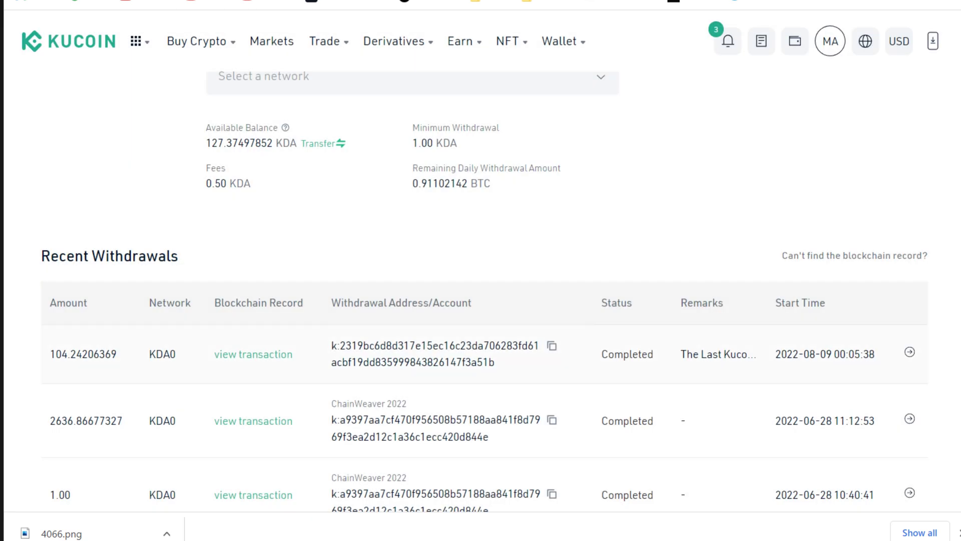
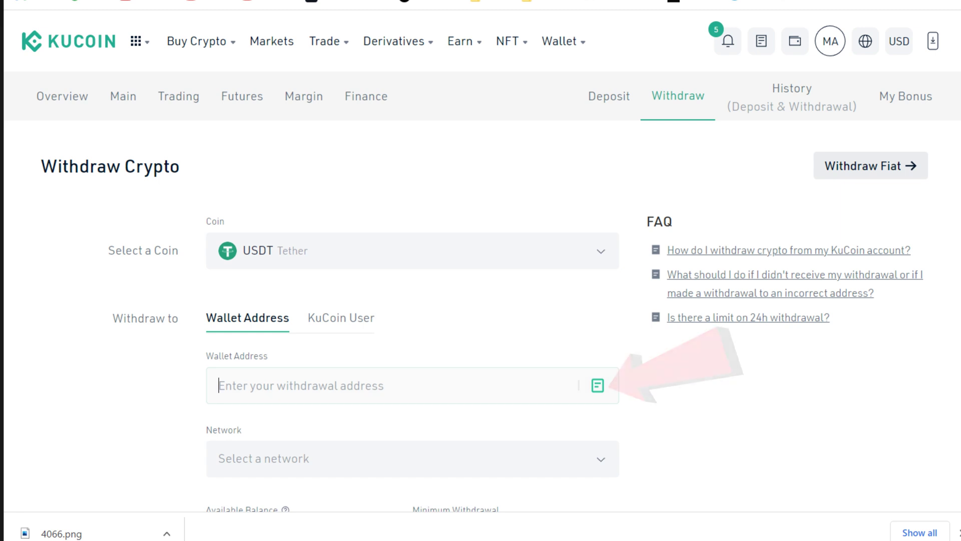
- Enter the saved USDT deposit address as the withdrawal's wallet address and select the TRX (TRC20) network
{"action": "left_click", "coordinate": [390, 215]}
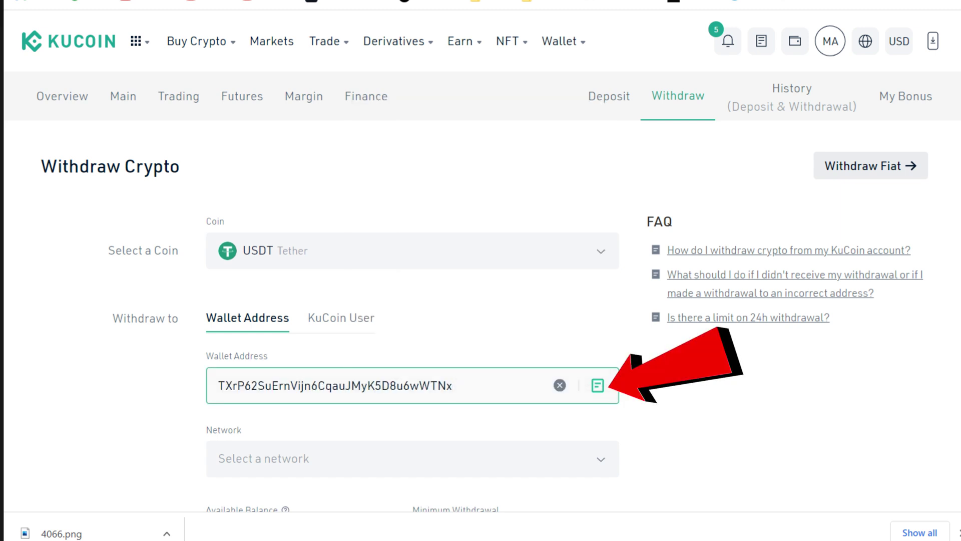
{"action": "scroll", "coordinate": [481, 300], "scroll_direction": "down", "scroll_amount": 3}
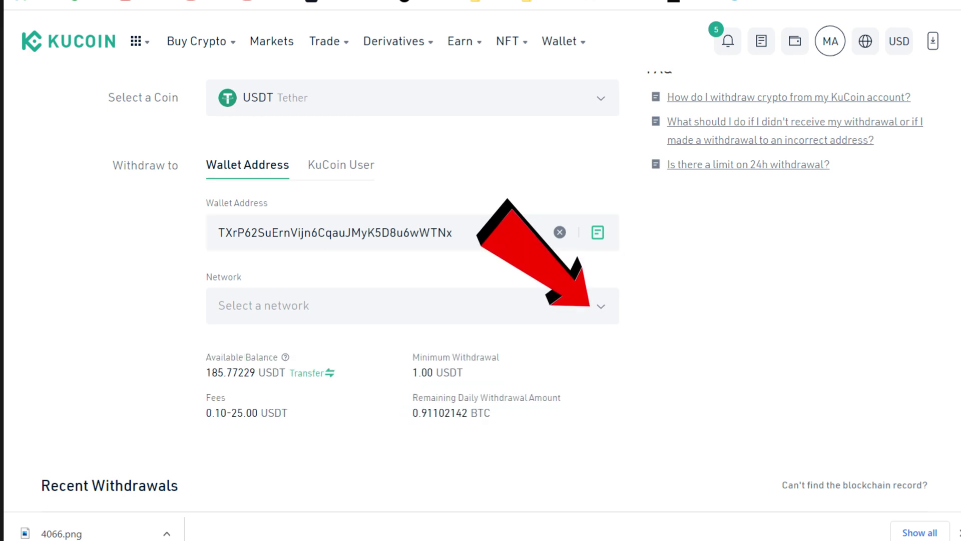
{"action": "left_click", "coordinate": [601, 305]}
{"action": "scroll", "coordinate": [489, 306], "scroll_direction": "down", "scroll_amount": 4}
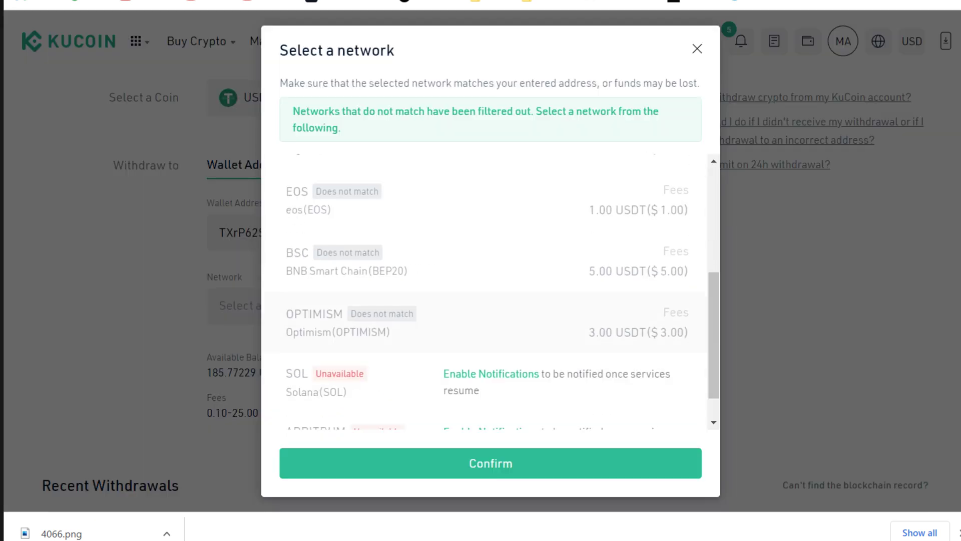
{"action": "scroll", "coordinate": [486, 290], "scroll_direction": "up", "scroll_amount": 5}
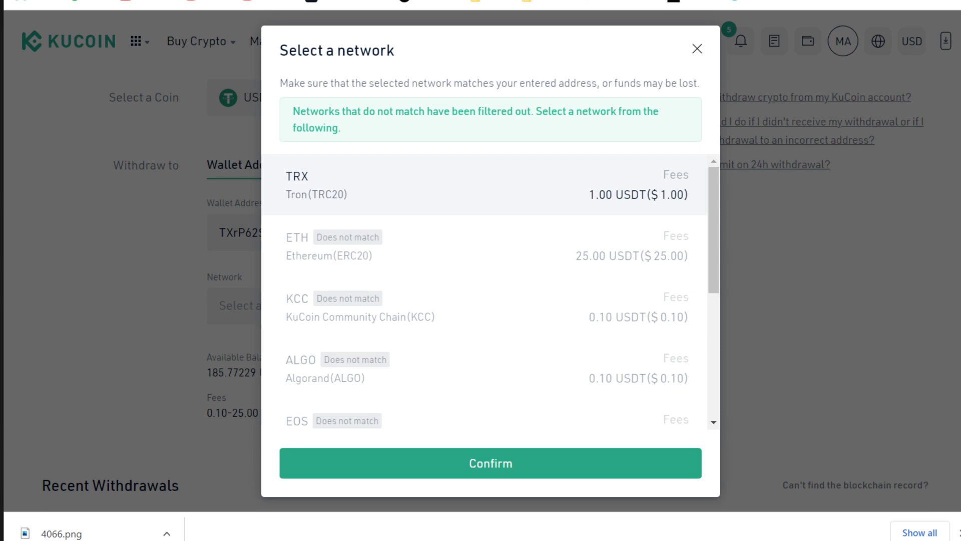
{"action": "left_click", "coordinate": [490, 463]}
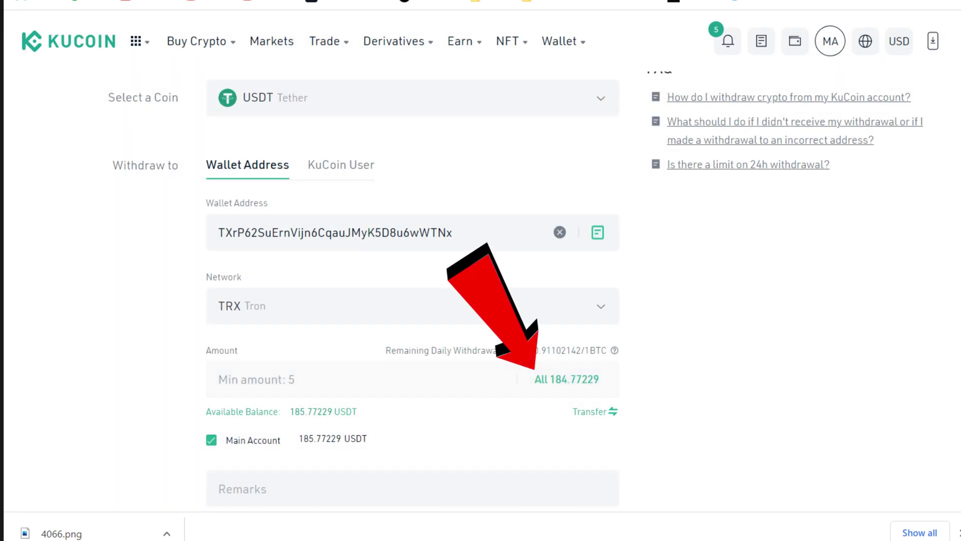
- Submit and confirm the USDT withdrawal for the full 184.77229 with the remark "Kucoin fees are a rip off"
{"action": "left_click", "coordinate": [566, 379]}
{"action": "scroll", "coordinate": [412, 291], "scroll_direction": "down", "scroll_amount": 5}
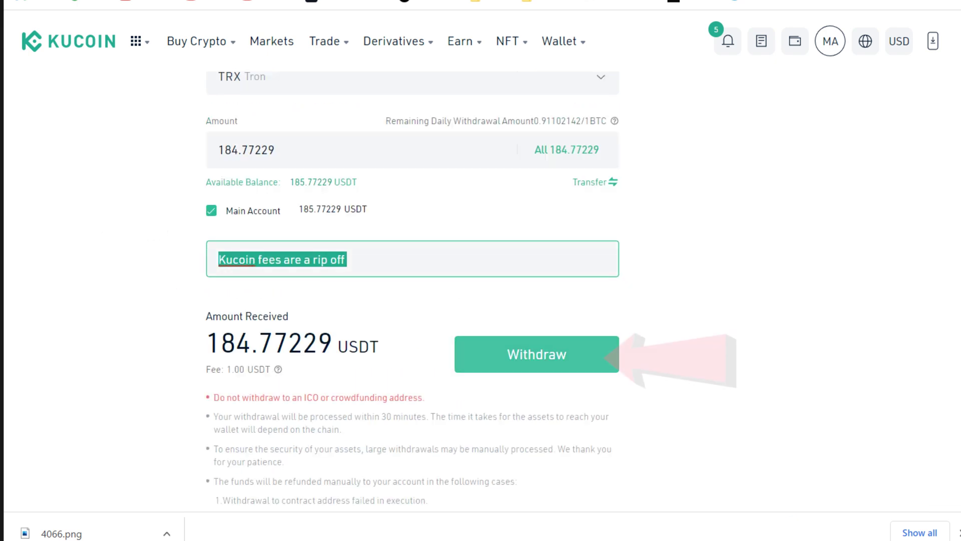
{"action": "left_click", "coordinate": [536, 354]}
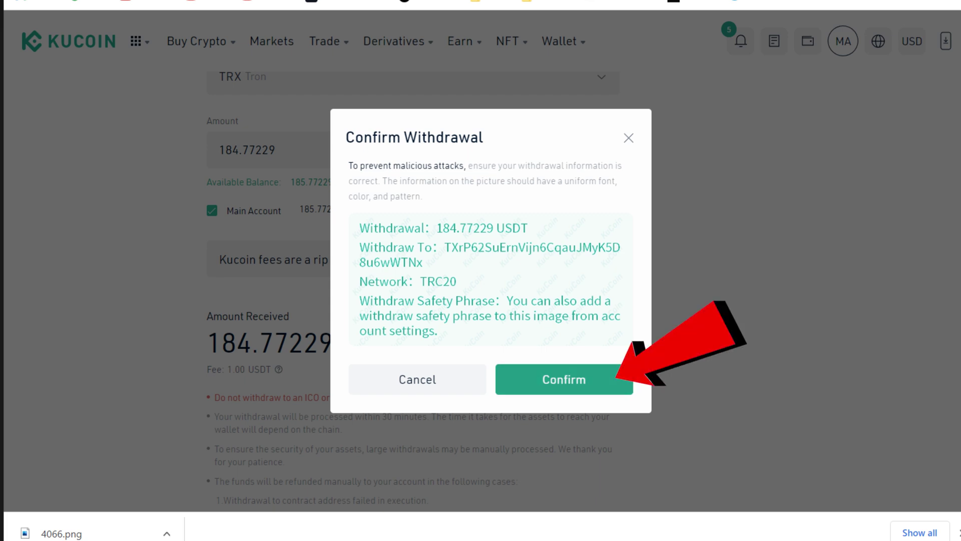
{"action": "left_click", "coordinate": [564, 380]}
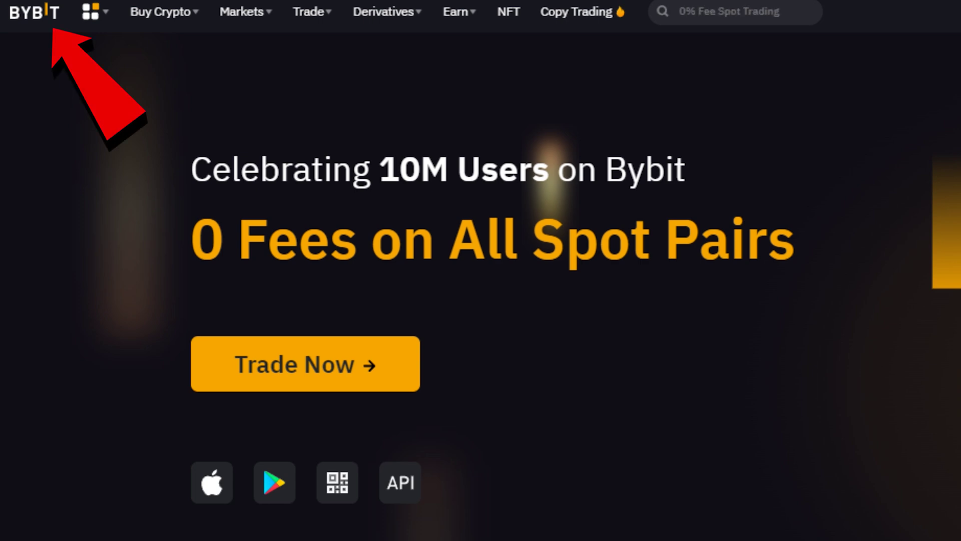
- Switch to Bybit's spot trading page, search the coins for KDA and open the KDA/USDT pair
{"action": "mouse_move", "coordinate": [311, 12]}
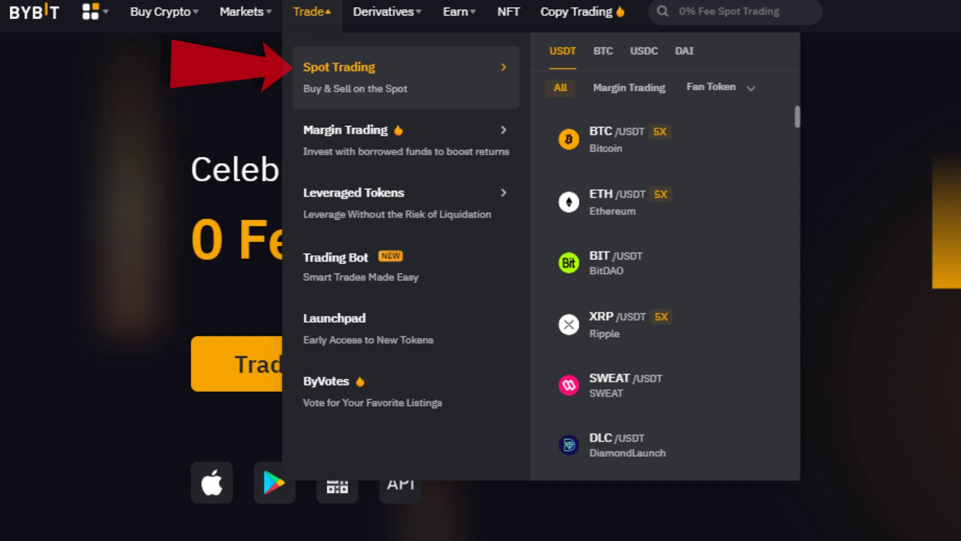
{"action": "left_click", "coordinate": [339, 67]}
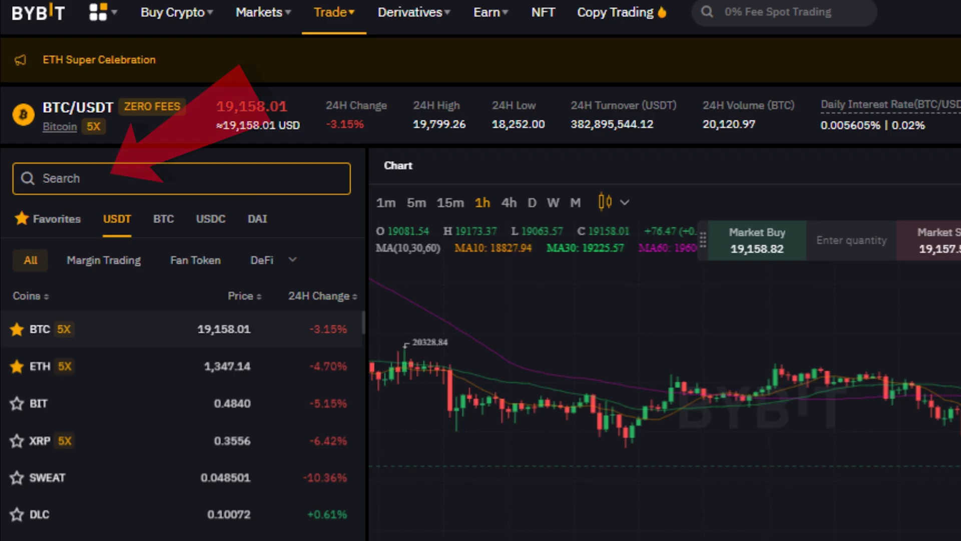
{"action": "type", "text": "KDA"}
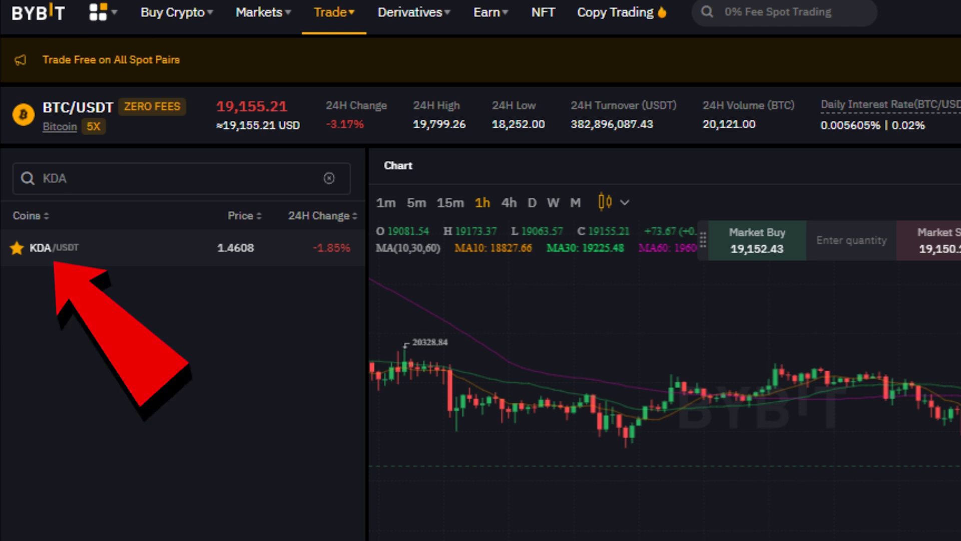
{"action": "left_click", "coordinate": [54, 247]}
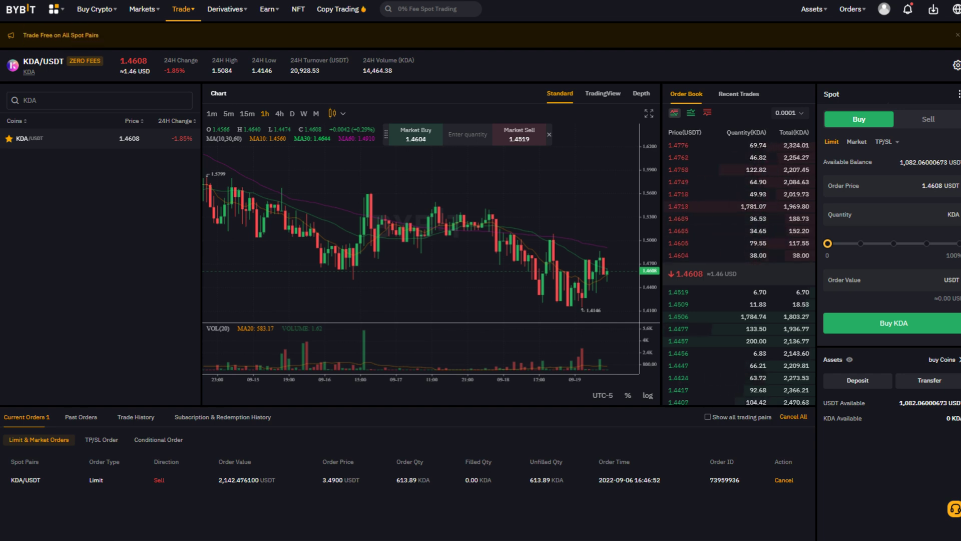
- Group the order book's prices by 0.1, show only the sell orders, and refine the grouping to 0.01
{"action": "left_click", "coordinate": [790, 113]}
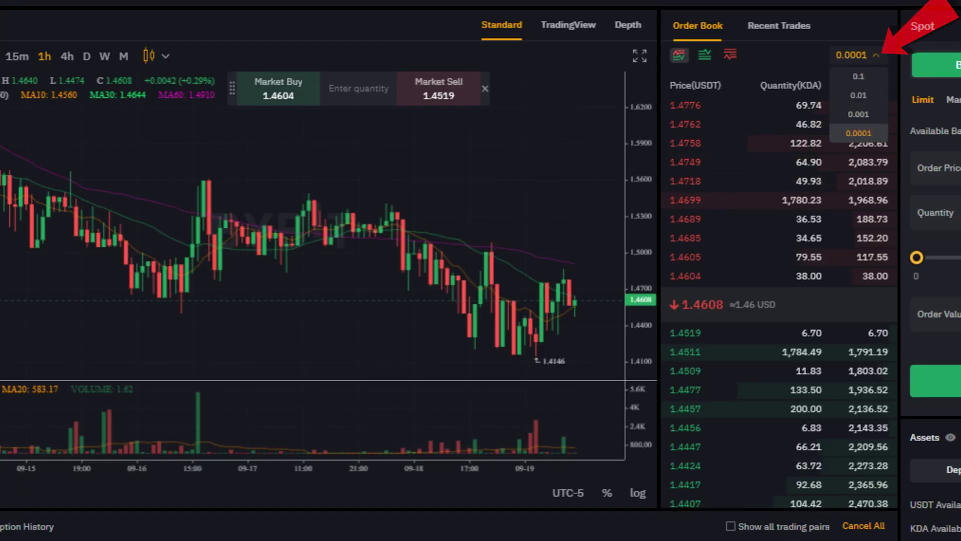
{"action": "left_click", "coordinate": [858, 76]}
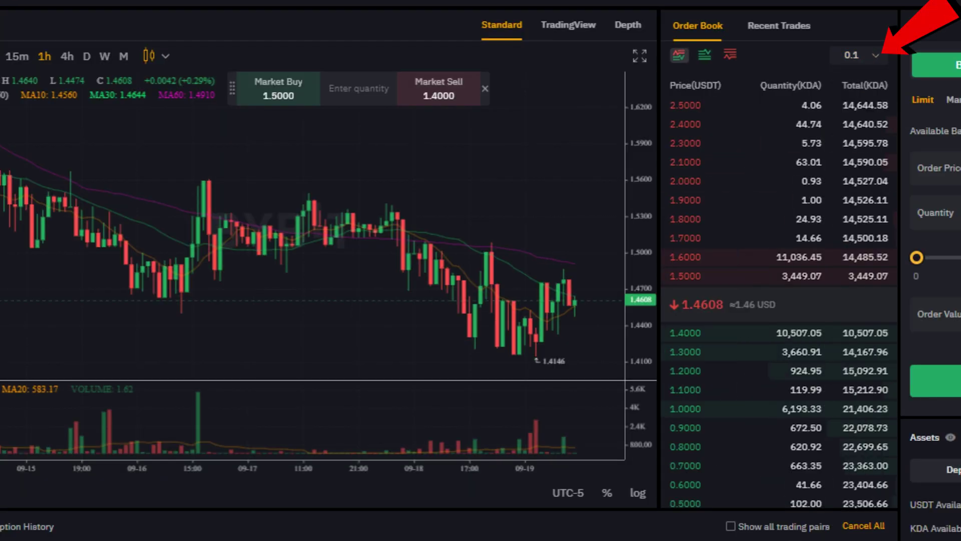
{"action": "left_click", "coordinate": [730, 55]}
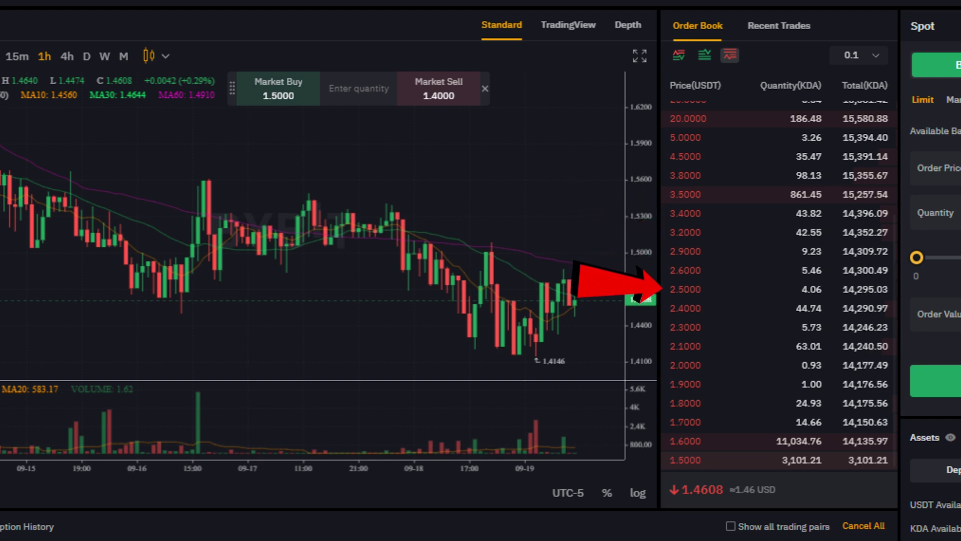
{"action": "left_click", "coordinate": [858, 55]}
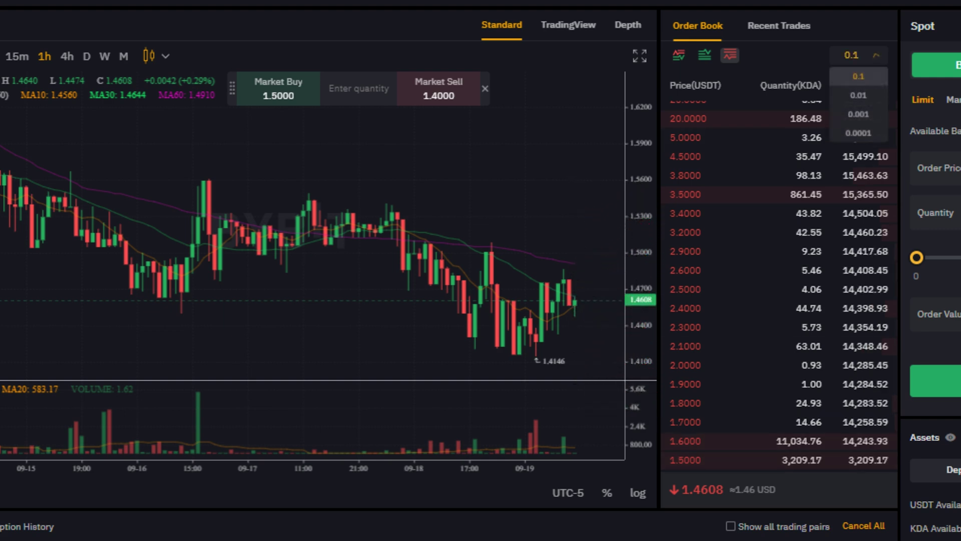
{"action": "left_click", "coordinate": [858, 95]}
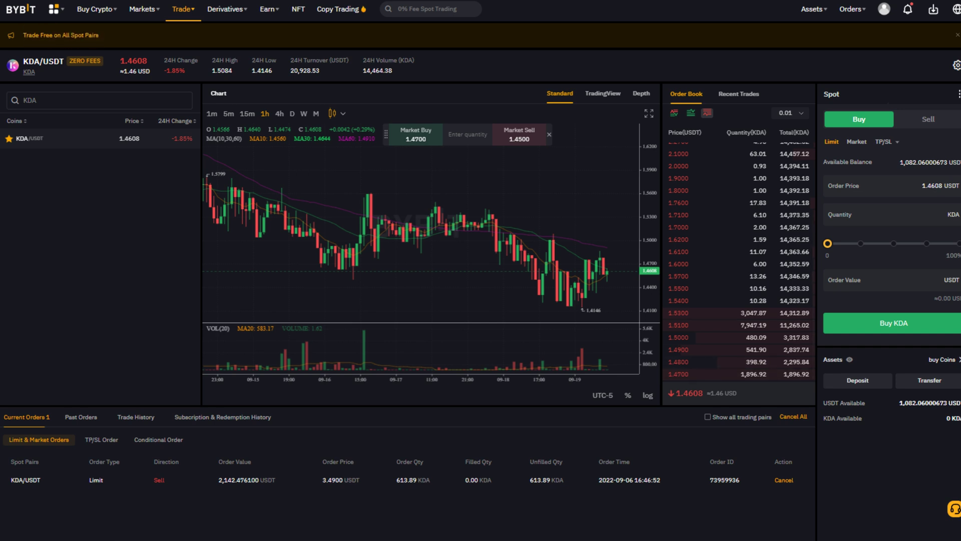
{"action": "scroll", "coordinate": [481, 270], "scroll_direction": "down", "scroll_amount": 1}
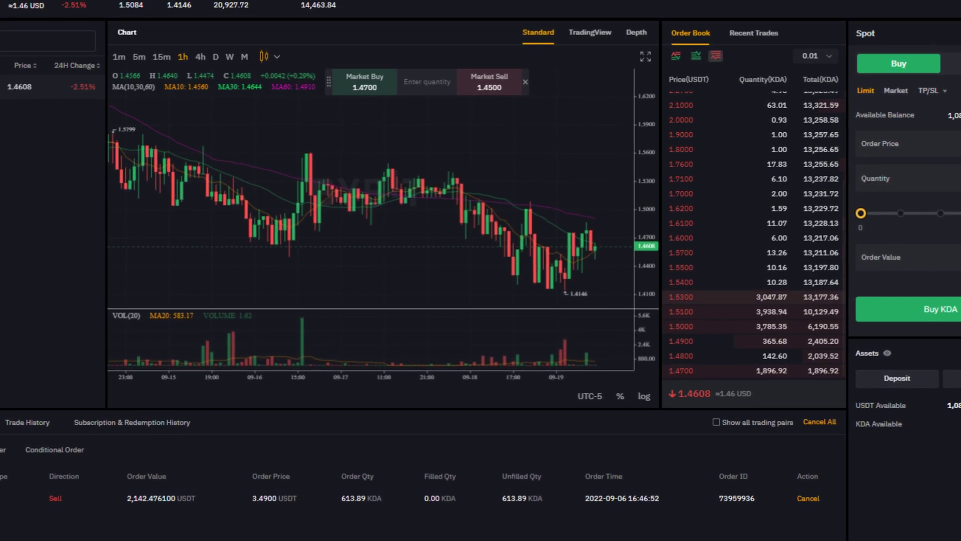
- Buy KDA with a market order worth 100 USDT
{"action": "left_click", "coordinate": [899, 90]}
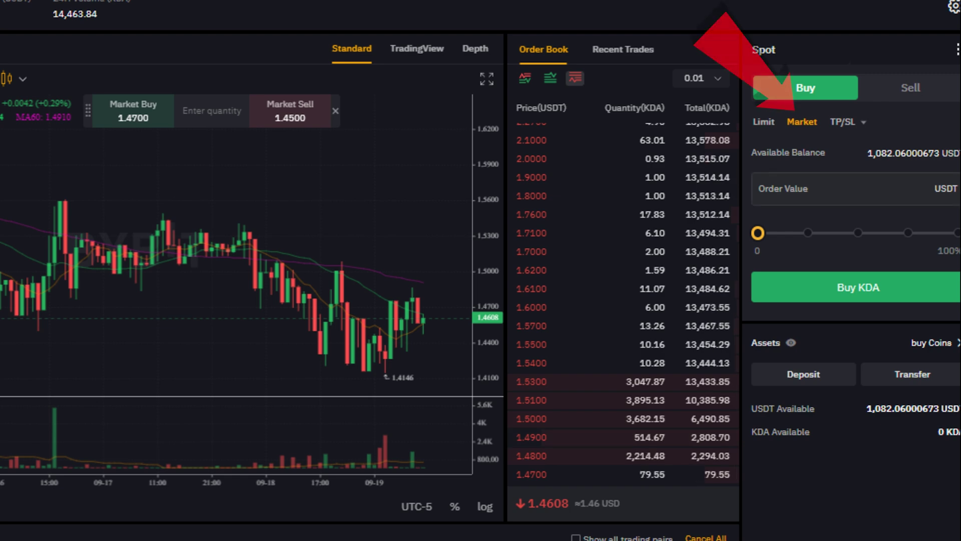
{"action": "type", "text": "100"}
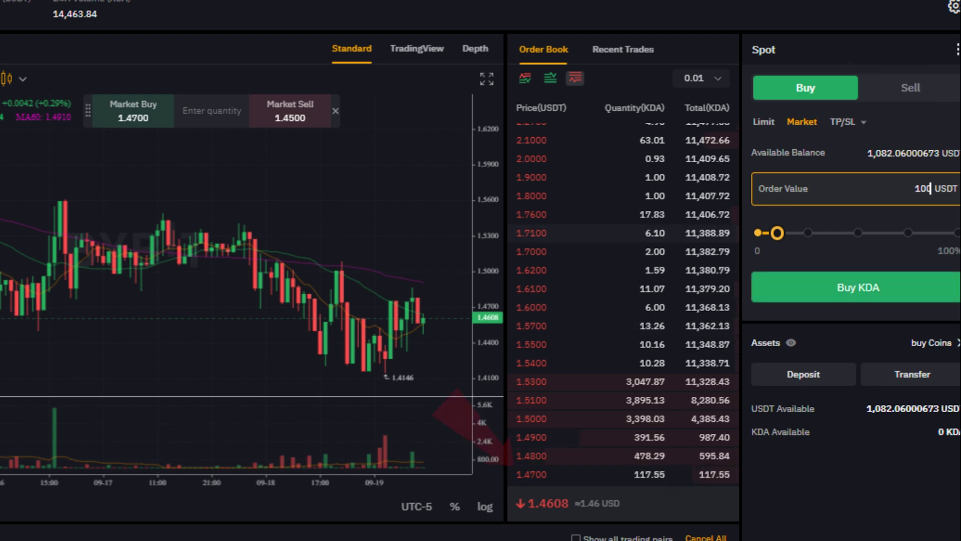
{"action": "left_click", "coordinate": [858, 287]}
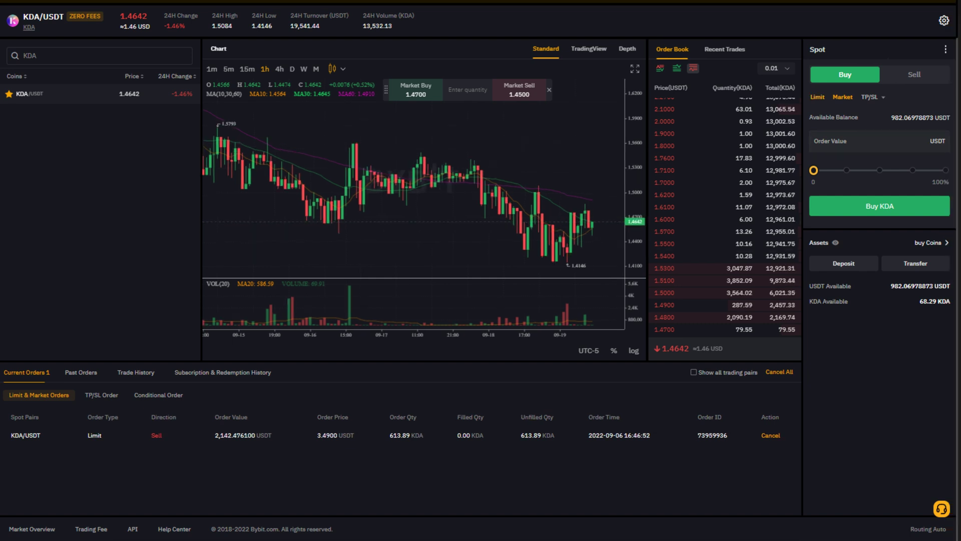
- Place a limit buy order for 175.36 KDA at 1.40 USDT, using 25% of the available balance, and confirm it
{"action": "left_click", "coordinate": [816, 96]}
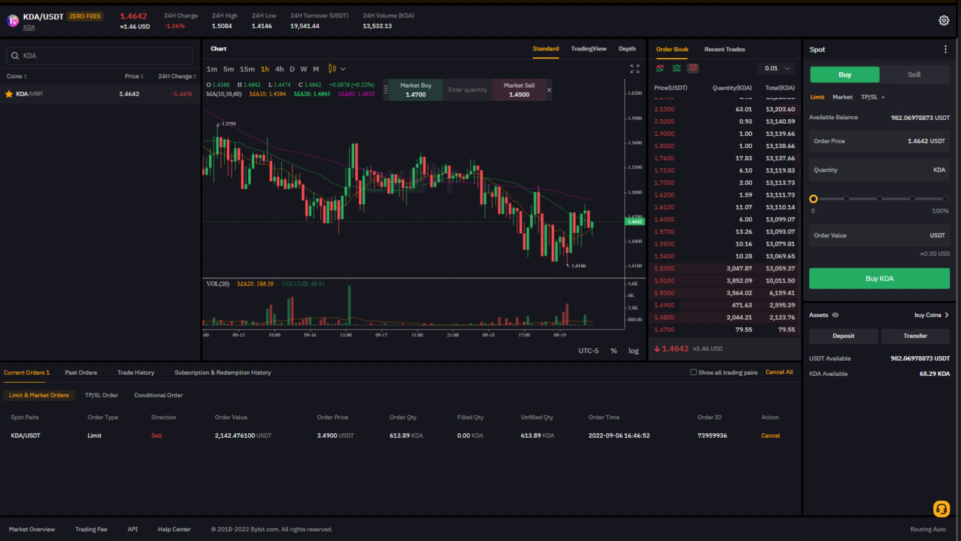
{"action": "left_click_drag", "start_coordinate": [607, 223], "coordinate": [587, 165]}
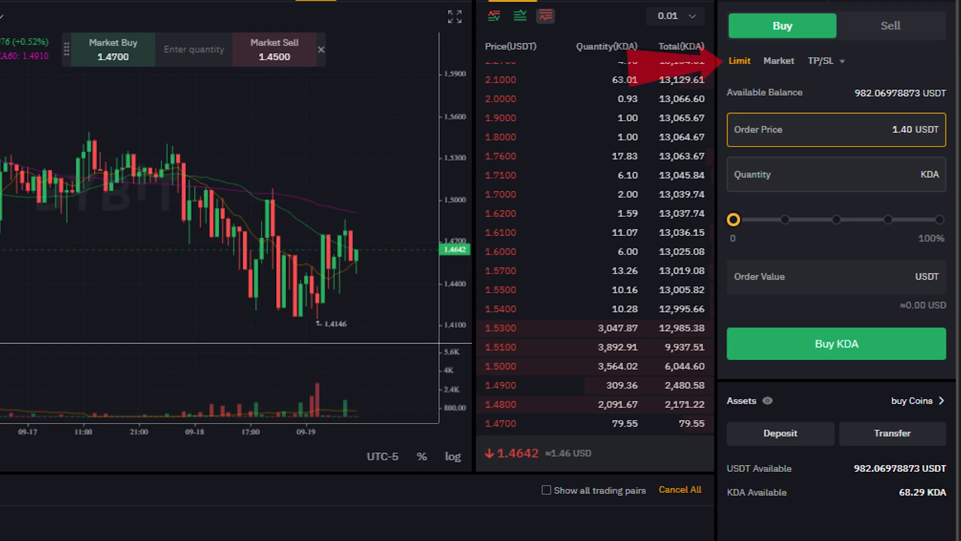
{"action": "left_click", "coordinate": [881, 170]}
{"action": "left_click", "coordinate": [784, 219]}
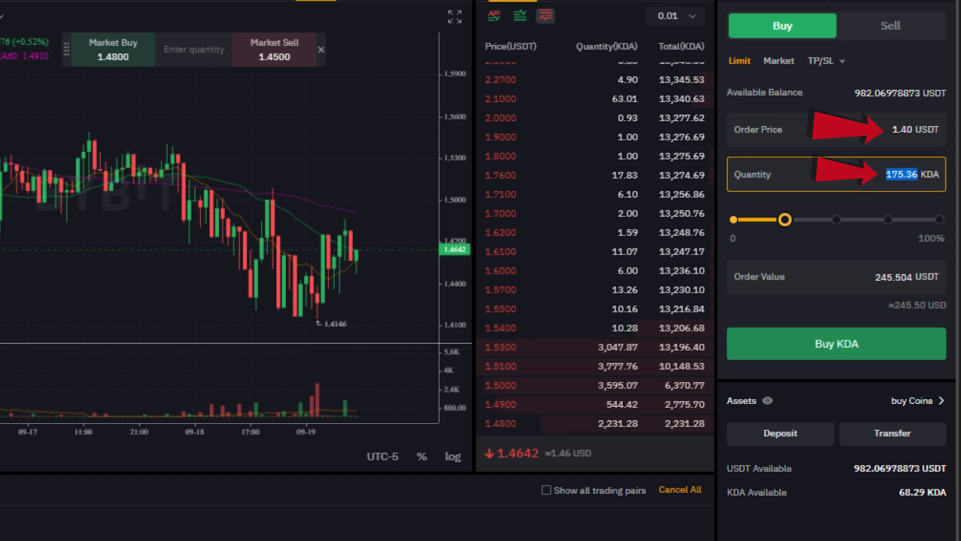
{"action": "left_click", "coordinate": [836, 343]}
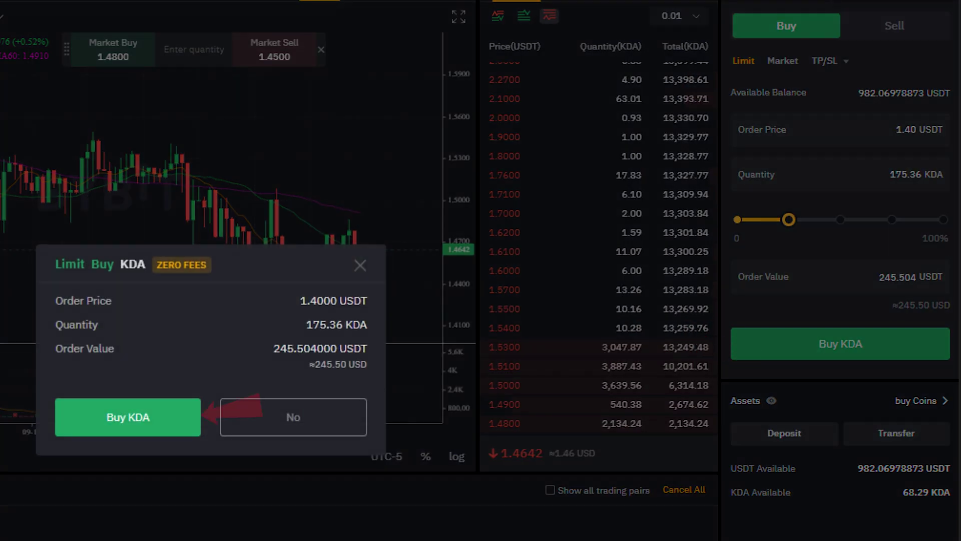
{"action": "left_click", "coordinate": [127, 416]}
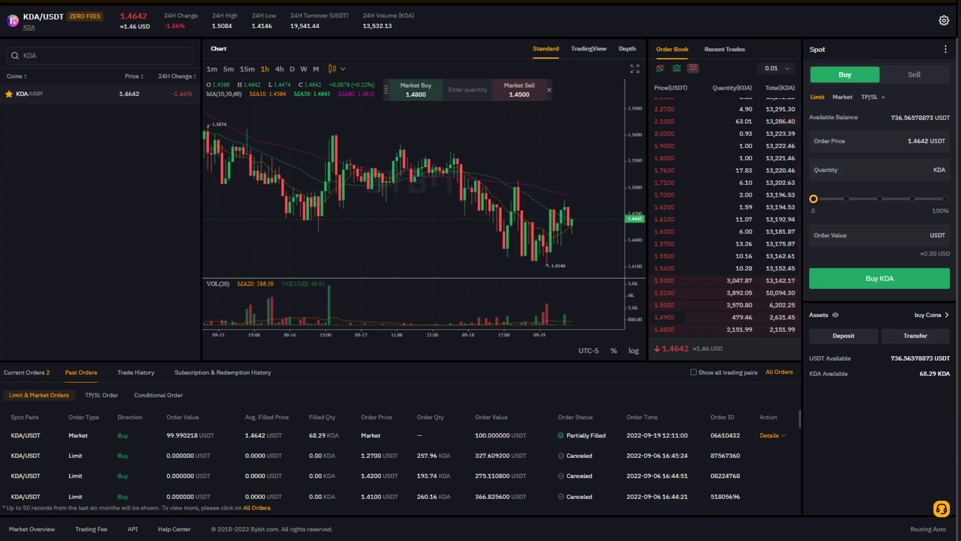
- Look through the past KDA/USDT orders and check the current open limit and market orders
{"action": "scroll", "coordinate": [401, 460], "scroll_direction": "down", "scroll_amount": 6}
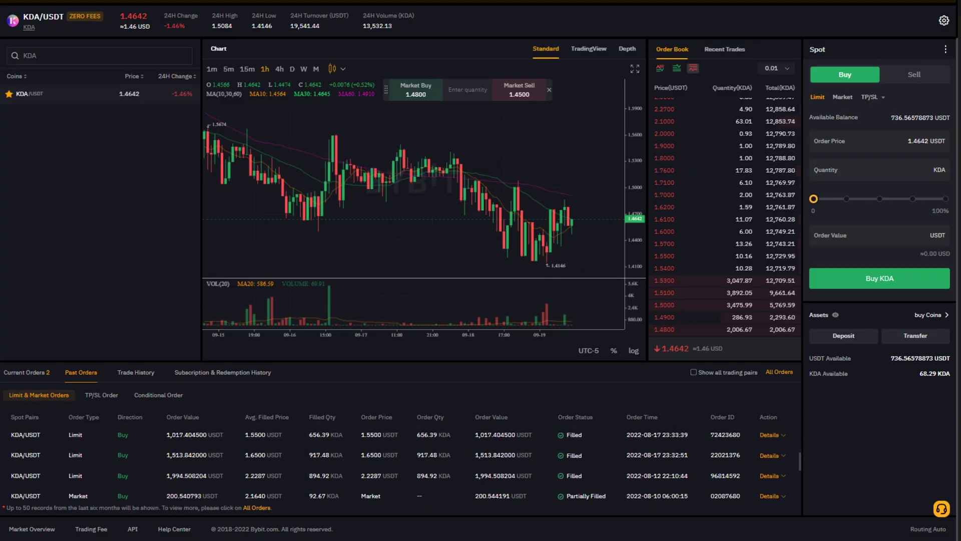
{"action": "scroll", "coordinate": [400, 460], "scroll_direction": "up", "scroll_amount": 6}
{"action": "scroll", "coordinate": [401, 461], "scroll_direction": "down", "scroll_amount": 2}
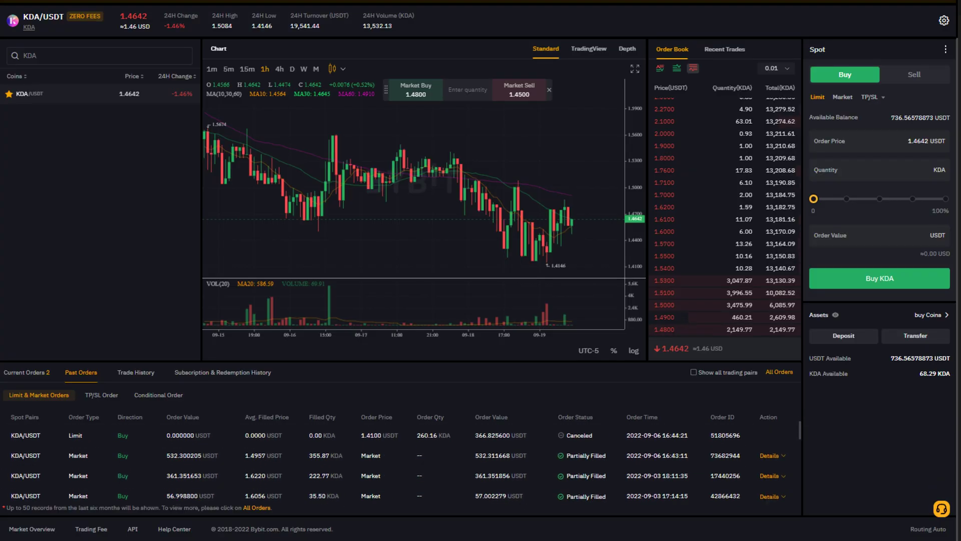
{"action": "scroll", "coordinate": [401, 461], "scroll_direction": "up", "scroll_amount": 3}
{"action": "left_click", "coordinate": [26, 373]}
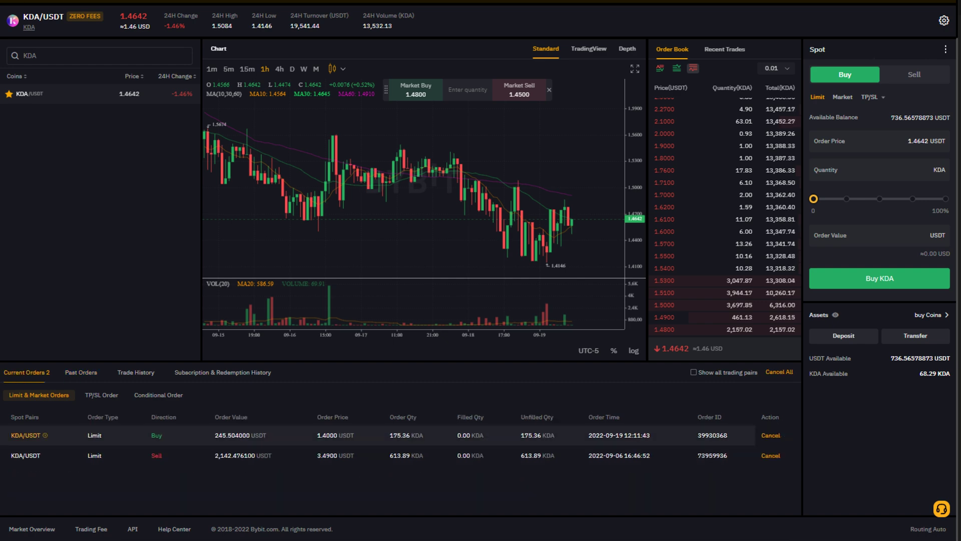
- Place and confirm a limit buy order for 129.67 KDA at 1.42 USDT, using 25% of the available balance
{"action": "left_click_drag", "start_coordinate": [217, 435], "coordinate": [344, 436]}
{"action": "left_click_drag", "start_coordinate": [928, 141], "coordinate": [912, 141]}
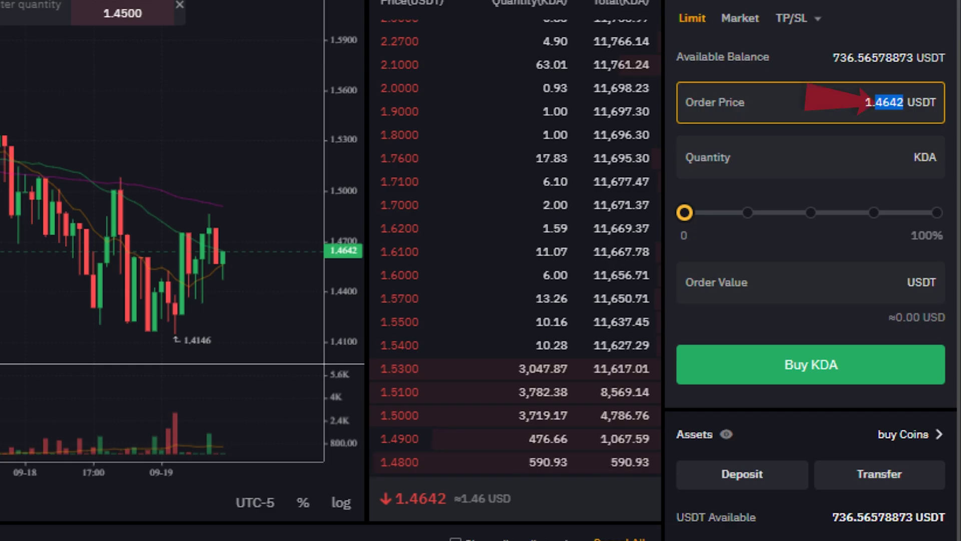
{"action": "type", "text": "3"}
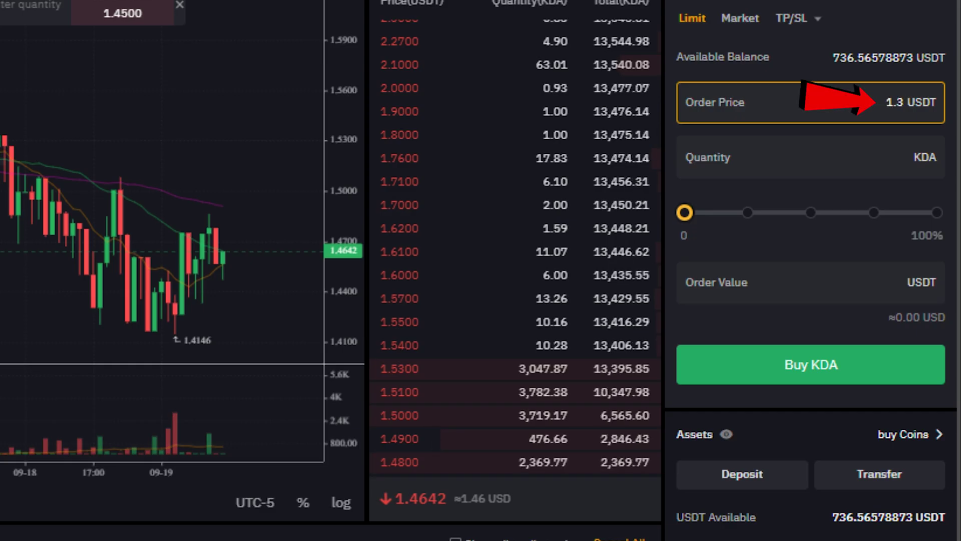
{"action": "key", "text": "BackSpace"}
{"action": "key", "text": "BackSpace"}
{"action": "type", "text": ".42"}
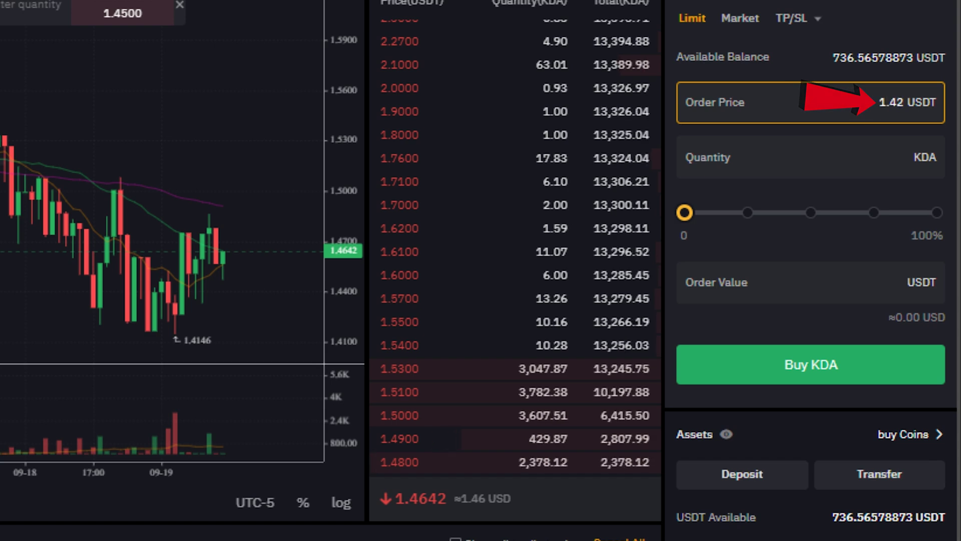
{"action": "left_click", "coordinate": [910, 157]}
{"action": "left_click", "coordinate": [748, 212]}
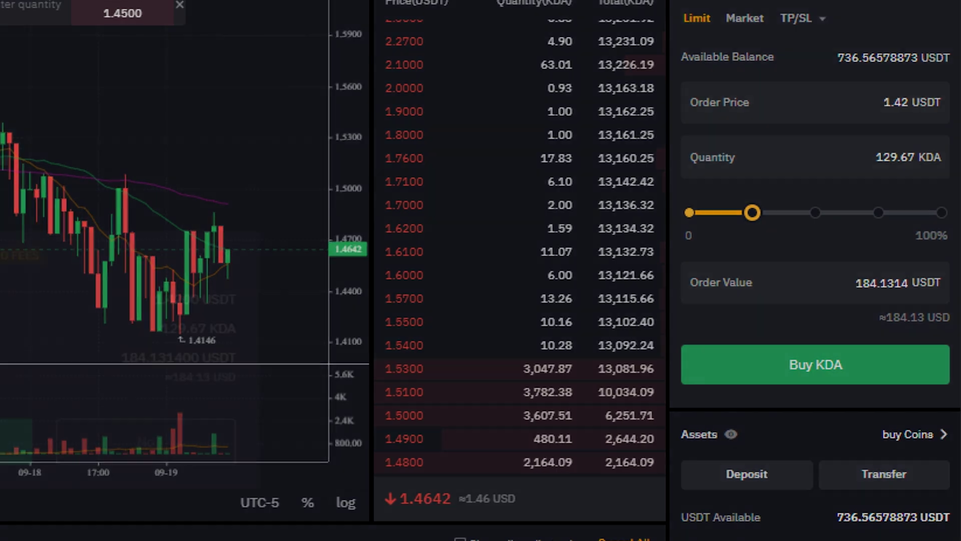
{"action": "left_click", "coordinate": [810, 365]}
{"action": "left_click", "coordinate": [423, 326]}
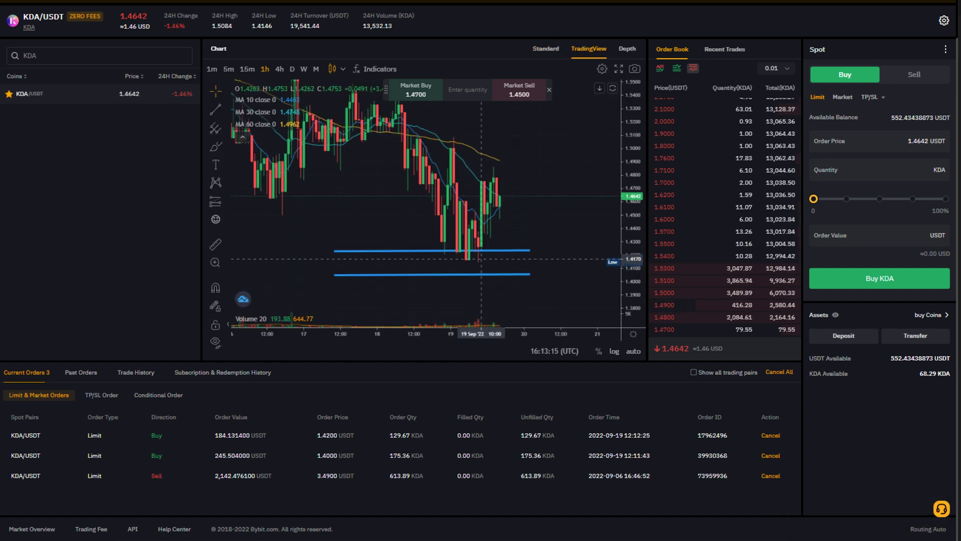
- Shift the support lines on the chart and place a limit buy order for 204.60 KDA at 1.35 USDT, using 50% of the balance
{"action": "mouse_move", "coordinate": [490, 249]}
{"action": "left_mouse_down"}
{"action": "mouse_move", "coordinate": [539, 253]}
{"action": "mouse_move", "coordinate": [523, 281]}
{"action": "mouse_move", "coordinate": [534, 279]}
{"action": "left_mouse_up"}
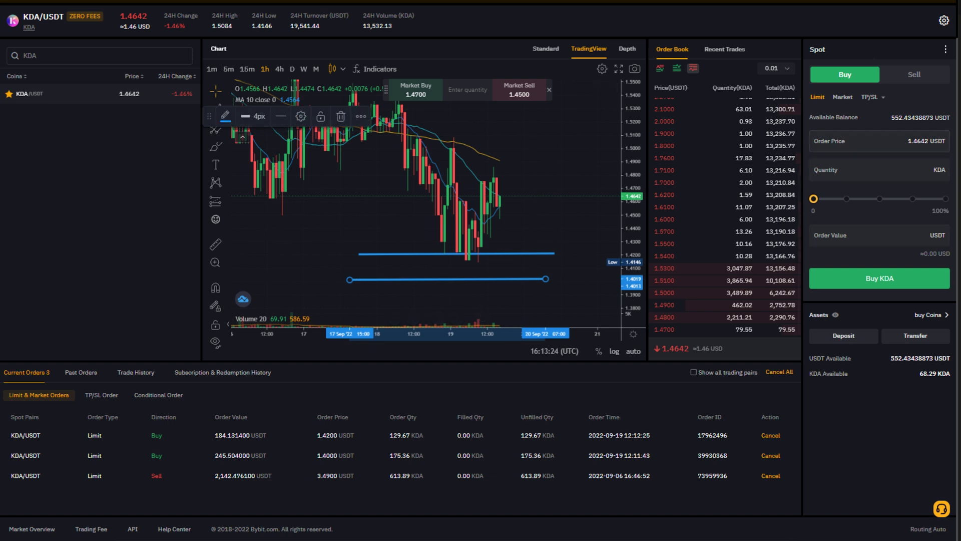
{"action": "left_click", "coordinate": [913, 140]}
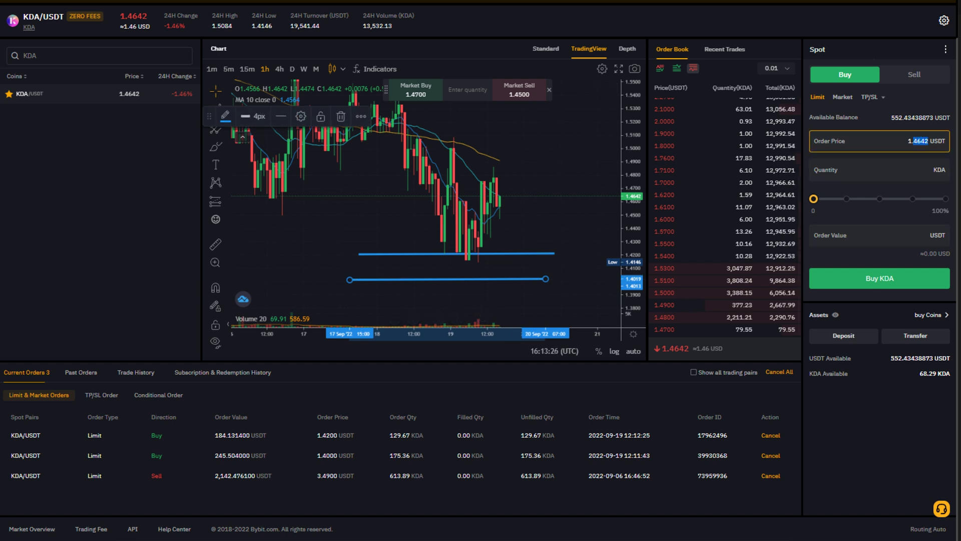
{"action": "type", "text": "38"}
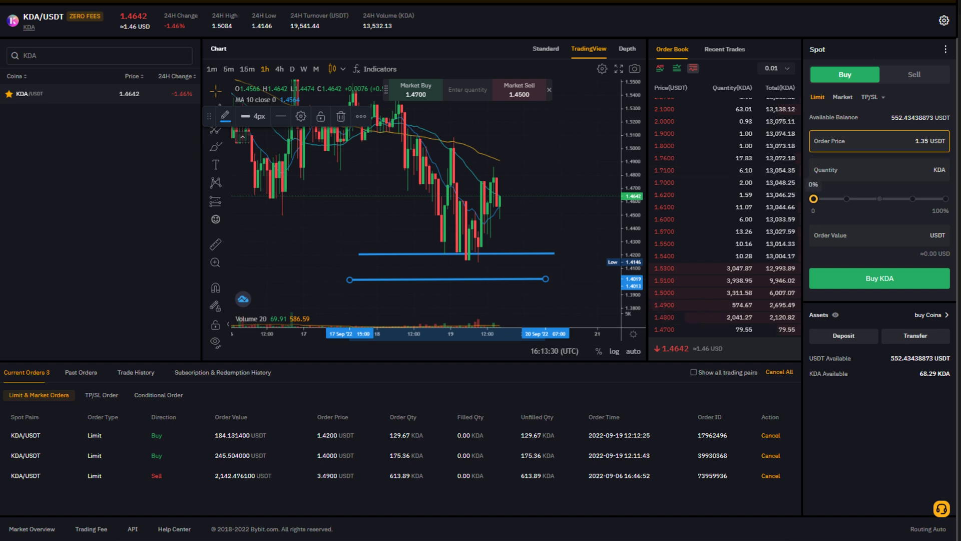
{"action": "left_click", "coordinate": [879, 199]}
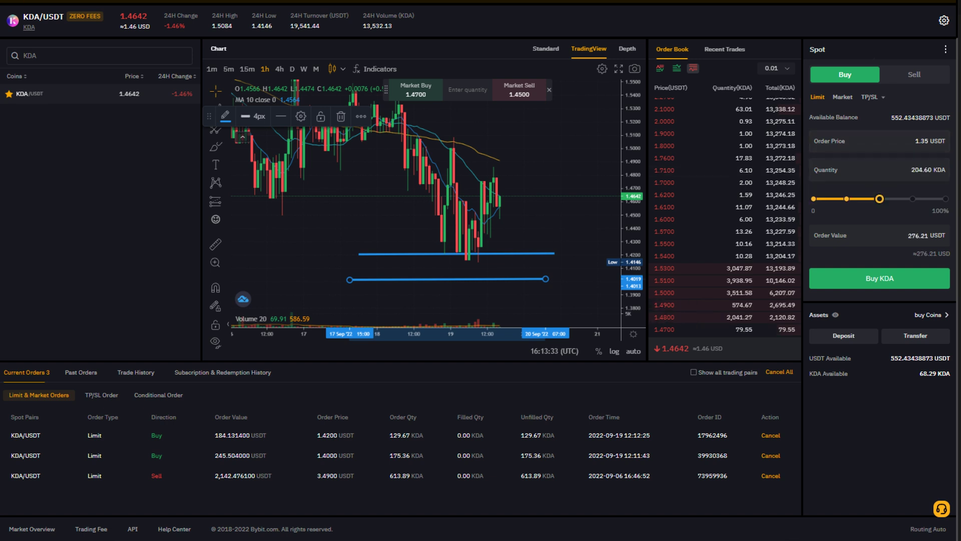
{"action": "left_click", "coordinate": [880, 278]}
- Open the Spot account's assets and check the available KDA balance
{"action": "scroll", "coordinate": [879, 278], "scroll_direction": "up", "scroll_amount": 1}
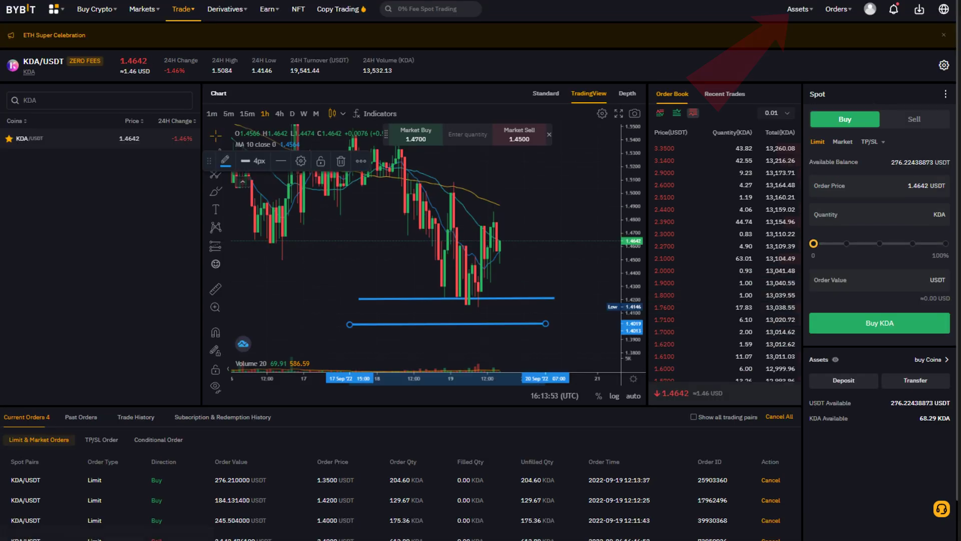
{"action": "mouse_move", "coordinate": [800, 9]}
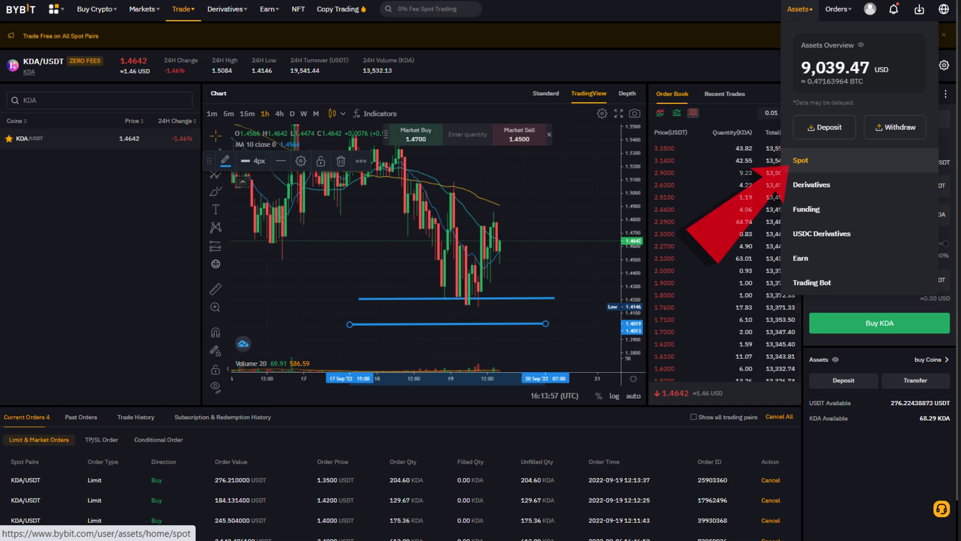
{"action": "left_click", "coordinate": [801, 160]}
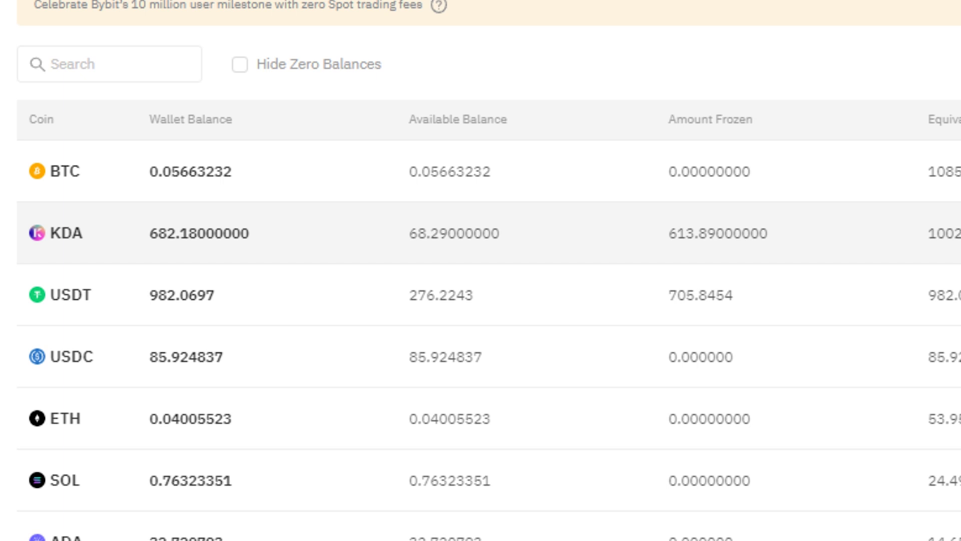
{"action": "left_click_drag", "start_coordinate": [410, 233], "coordinate": [426, 232]}
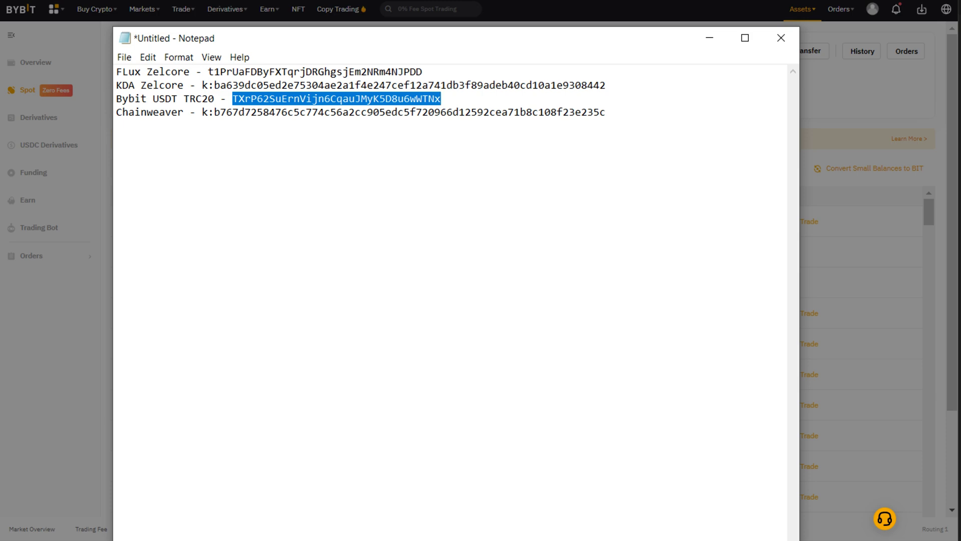
- In a new on-chain withdrawal address entry, choose KDA as the asset and paste the Kadena address of the Zelcore Flux #6 wallet
{"action": "left_click_drag", "start_coordinate": [202, 112], "coordinate": [606, 112]}
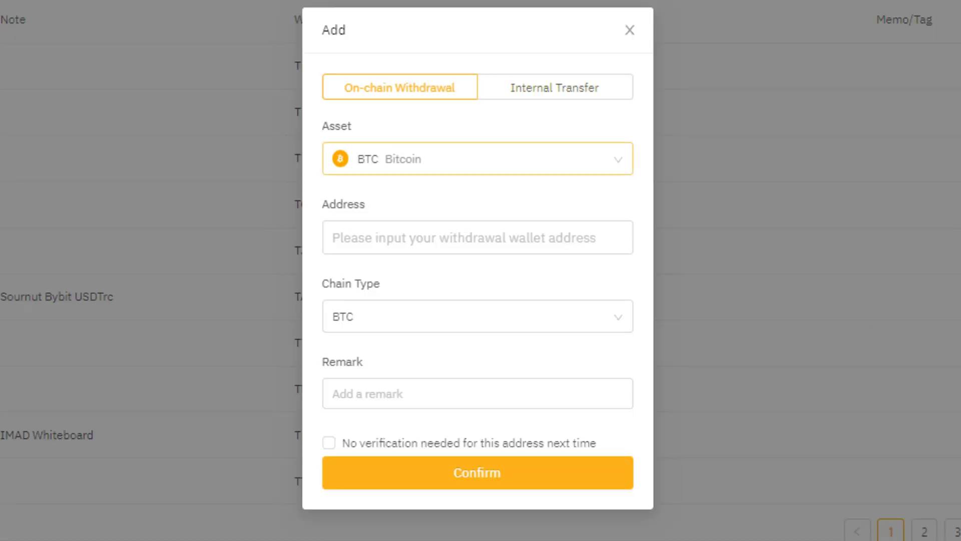
{"action": "left_click", "coordinate": [478, 202]}
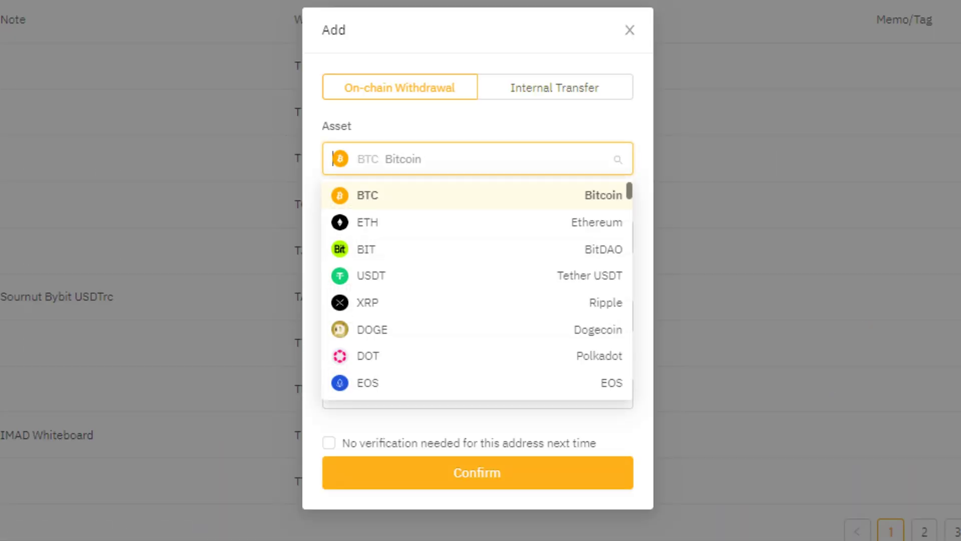
{"action": "type", "text": "kd"}
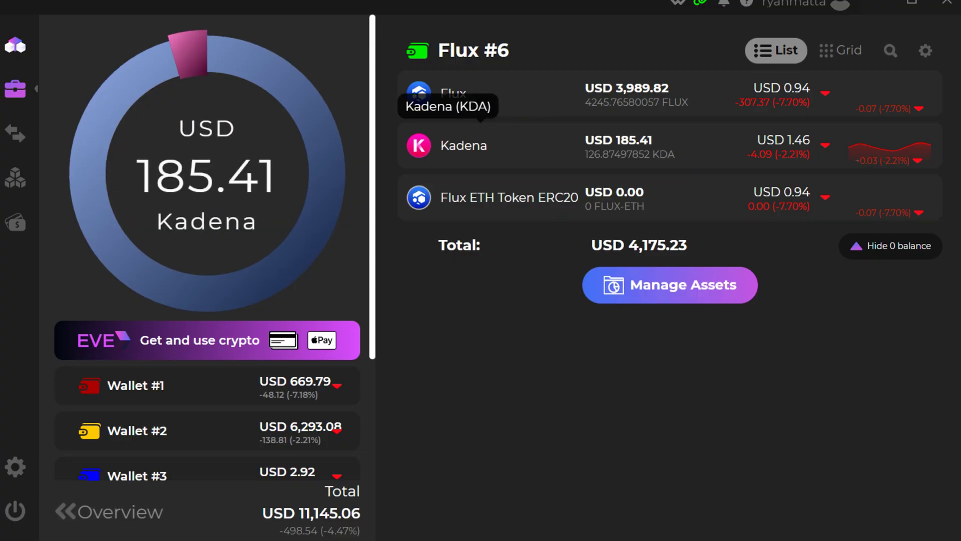
{"action": "left_click", "coordinate": [464, 145]}
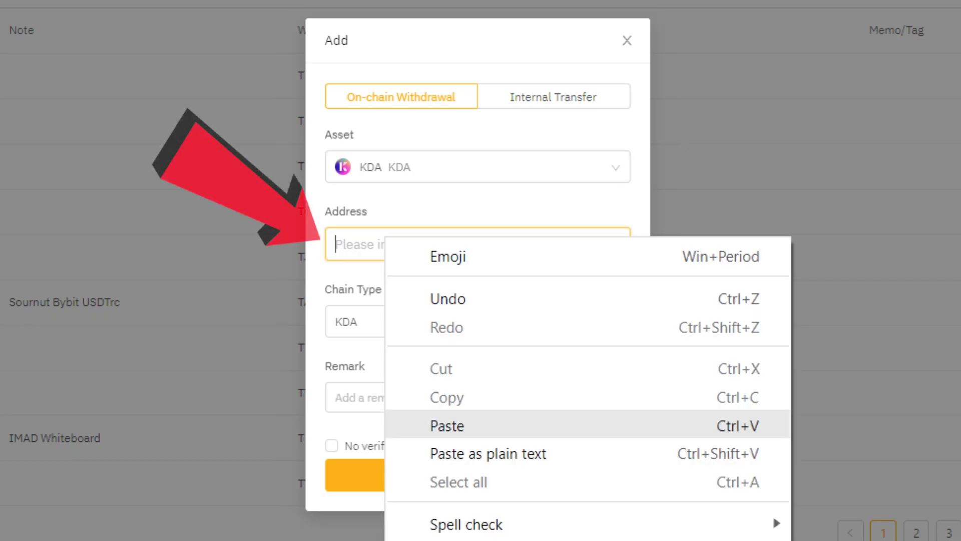
{"action": "left_click", "coordinate": [447, 425]}
- Give the new KDA withdrawal address the remark "Zelcore KDA W #6" and save it
{"action": "left_click", "coordinate": [476, 331]}
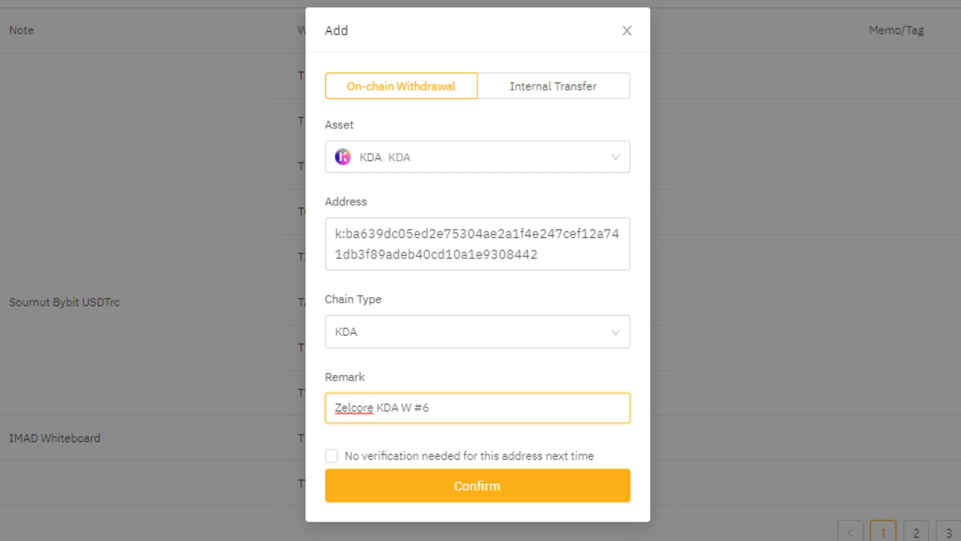
{"action": "double_click", "coordinate": [406, 408]}
{"action": "left_click", "coordinate": [414, 407]}
{"action": "key", "text": "shift+Right"}
{"action": "key", "text": "shift+Right"}
{"action": "left_click", "coordinate": [367, 408]}
{"action": "key", "text": "ctrl+a"}
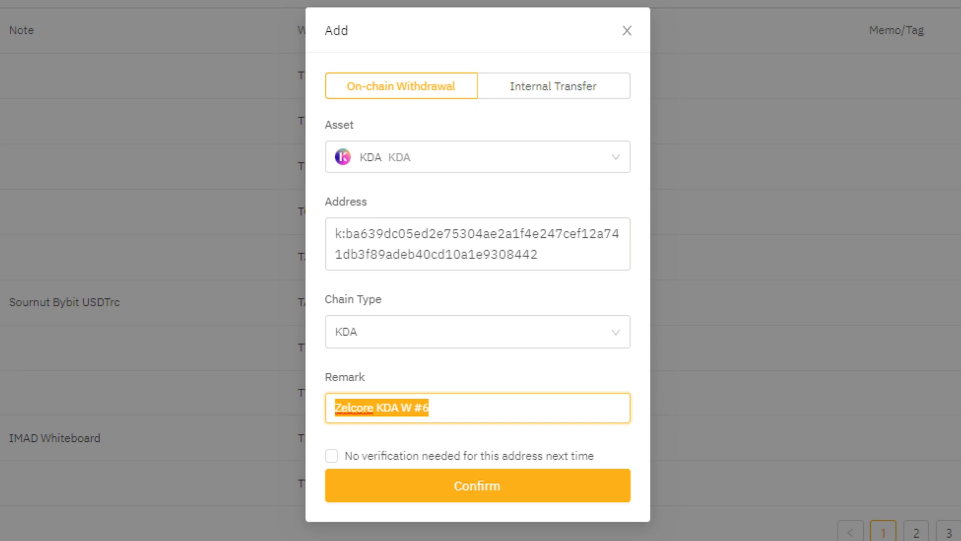
{"action": "left_click", "coordinate": [477, 485]}
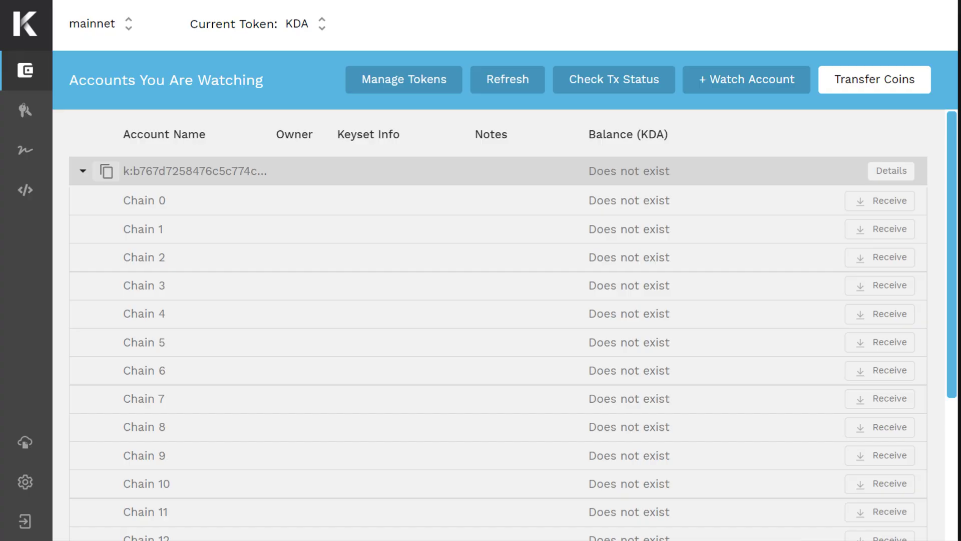
- Highlight the account name in Chainweaver, and start an on-chain withdrawal of KDA from the Bybit Spot account
{"action": "triple_click", "coordinate": [190, 171]}
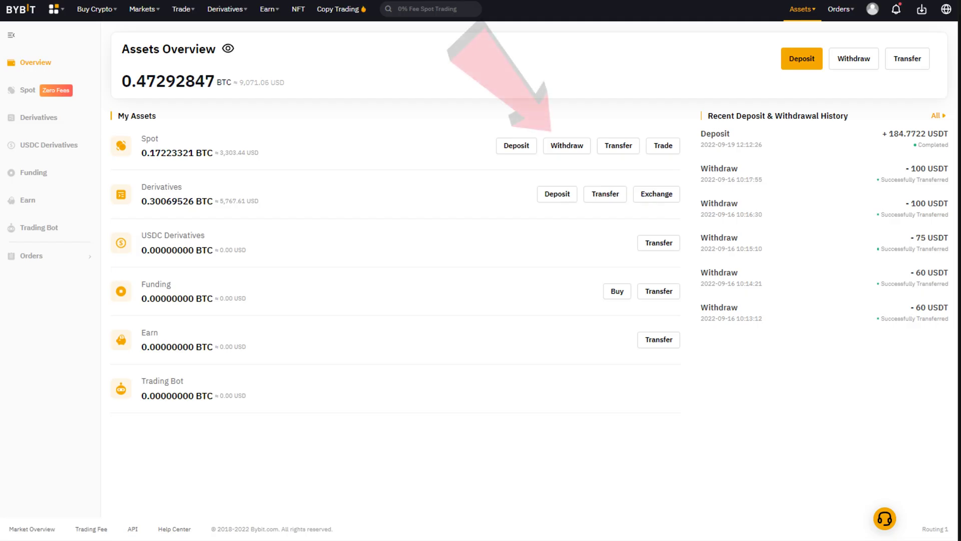
{"action": "left_click", "coordinate": [566, 145]}
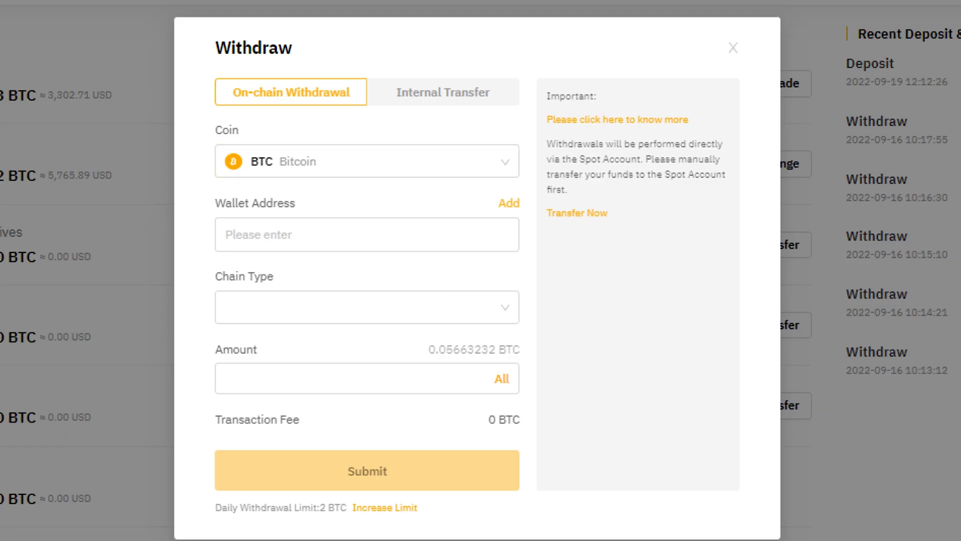
{"action": "left_click", "coordinate": [367, 235]}
{"action": "left_click", "coordinate": [367, 162]}
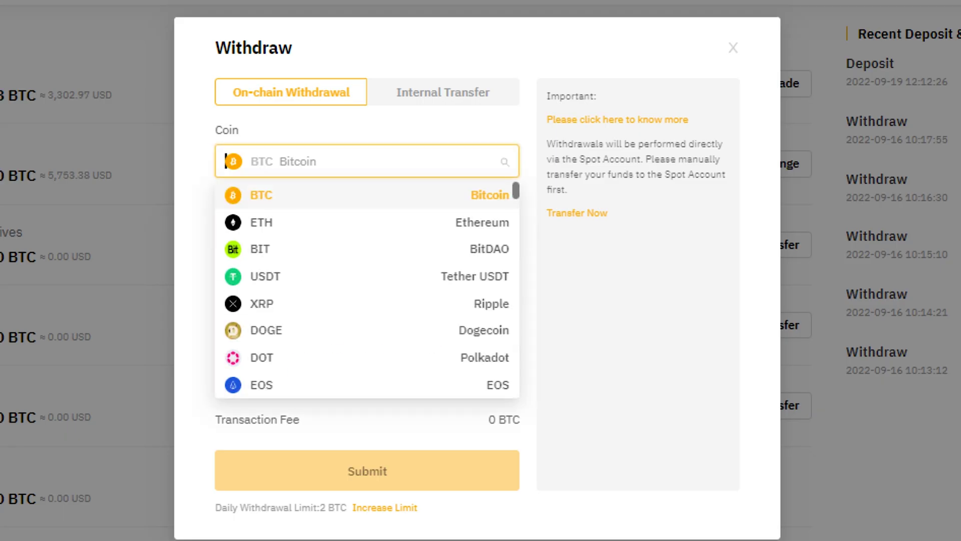
{"action": "scroll", "coordinate": [367, 250], "scroll_direction": "down", "scroll_amount": 4}
{"action": "type", "text": "kd"}
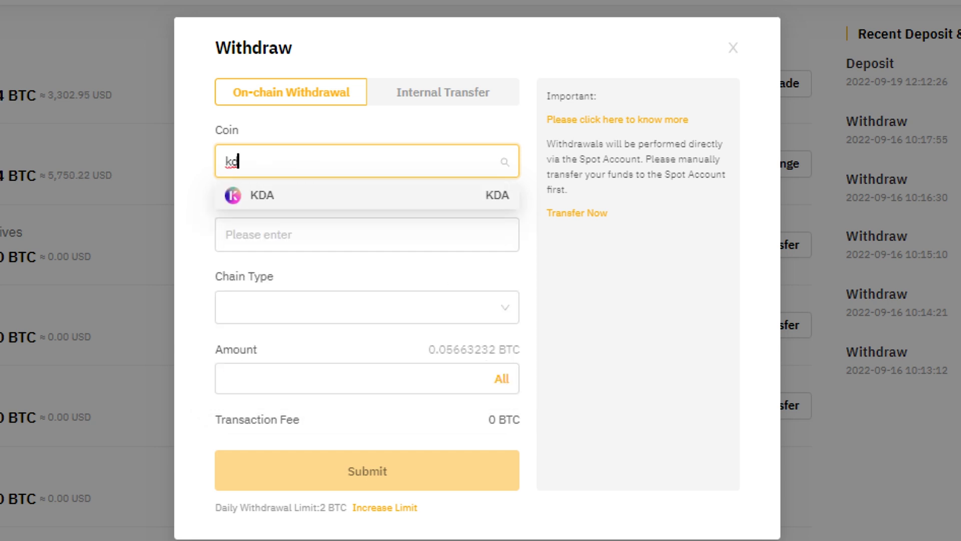
{"action": "key", "text": "Return"}
- Fill in the withdrawal's wallet address with the saved "Zelcore KDA W #6" address
{"action": "left_click", "coordinate": [367, 234]}
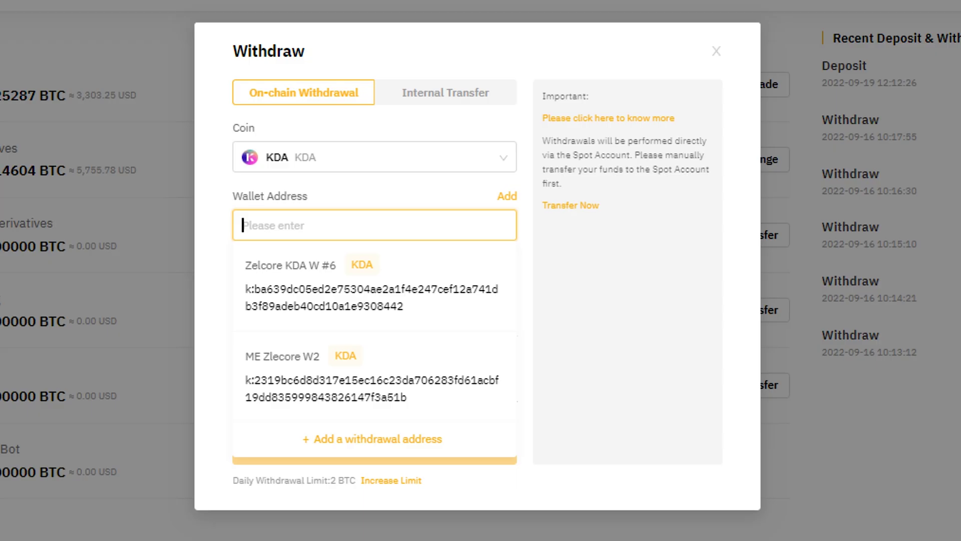
{"action": "right_click", "coordinate": [311, 226]}
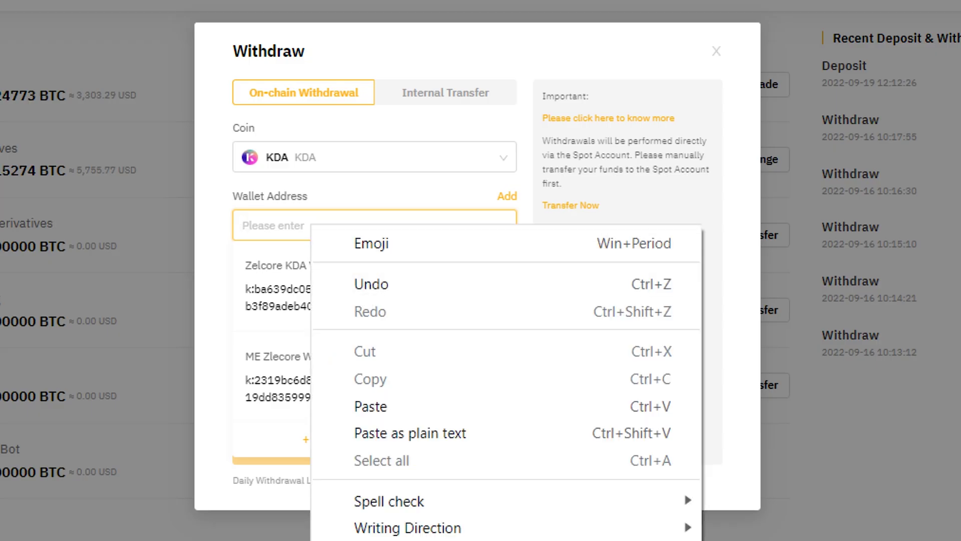
{"action": "left_click", "coordinate": [380, 406]}
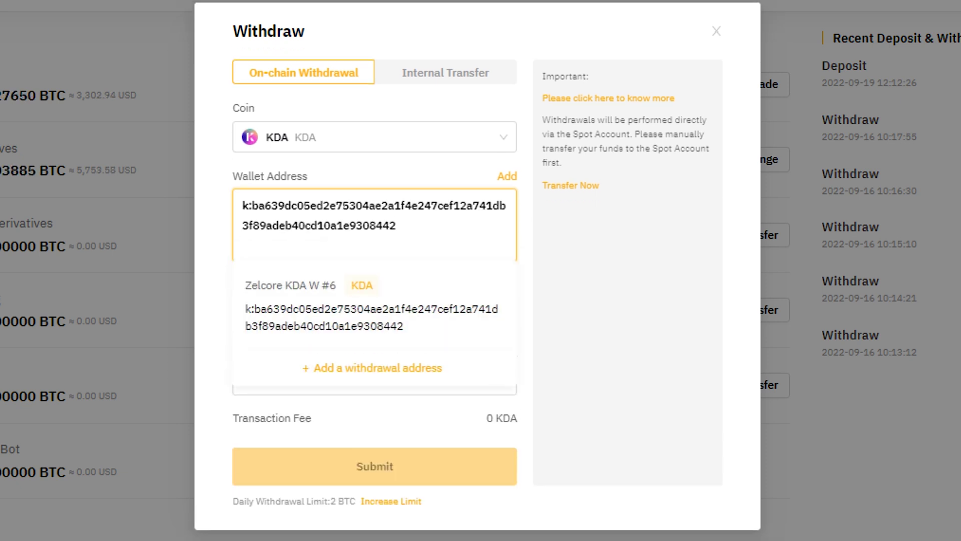
{"action": "key", "text": "BackSpace"}
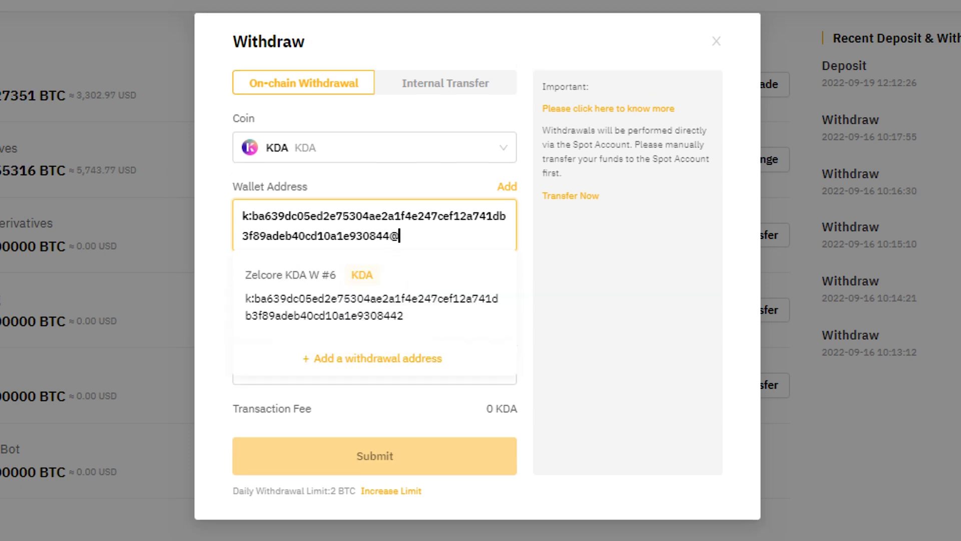
{"action": "key", "text": "BackSpace"}
{"action": "type", "text": "2"}
{"action": "left_click", "coordinate": [372, 300]}
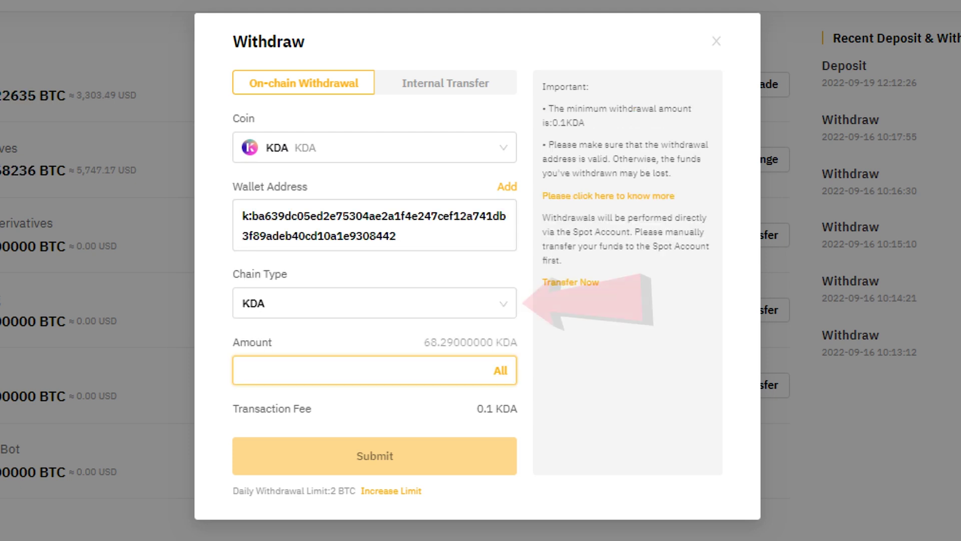
- Keep KDA as the chain type, set the amount to the full available balance, 68.19 KDA, and submit the withdrawal
{"action": "left_click", "coordinate": [374, 303]}
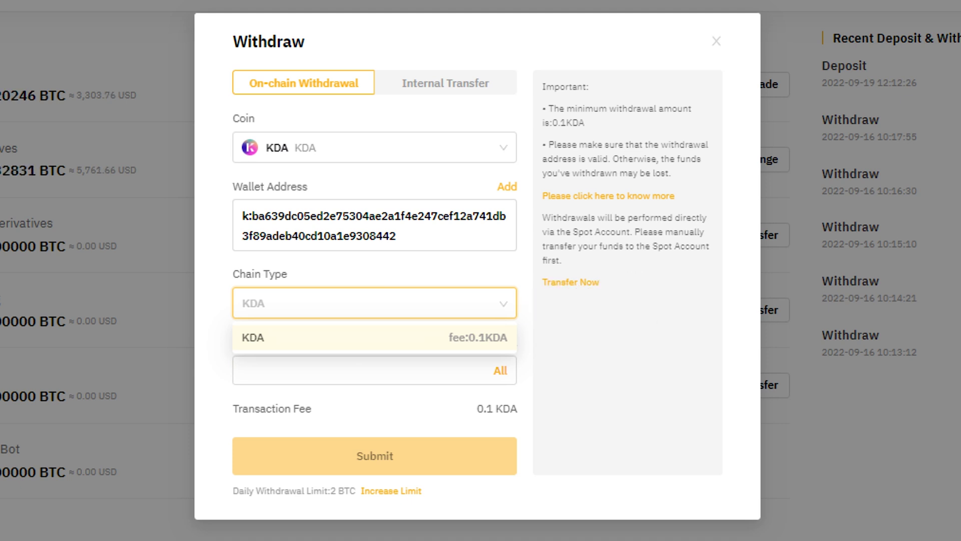
{"action": "left_click", "coordinate": [242, 370]}
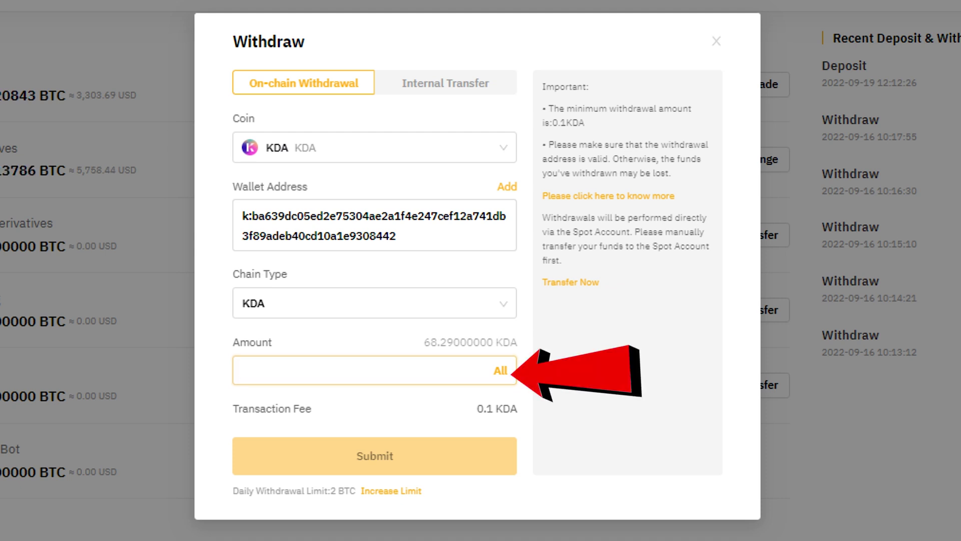
{"action": "left_click_drag", "start_coordinate": [424, 342], "coordinate": [496, 342]}
{"action": "left_click", "coordinate": [500, 370]}
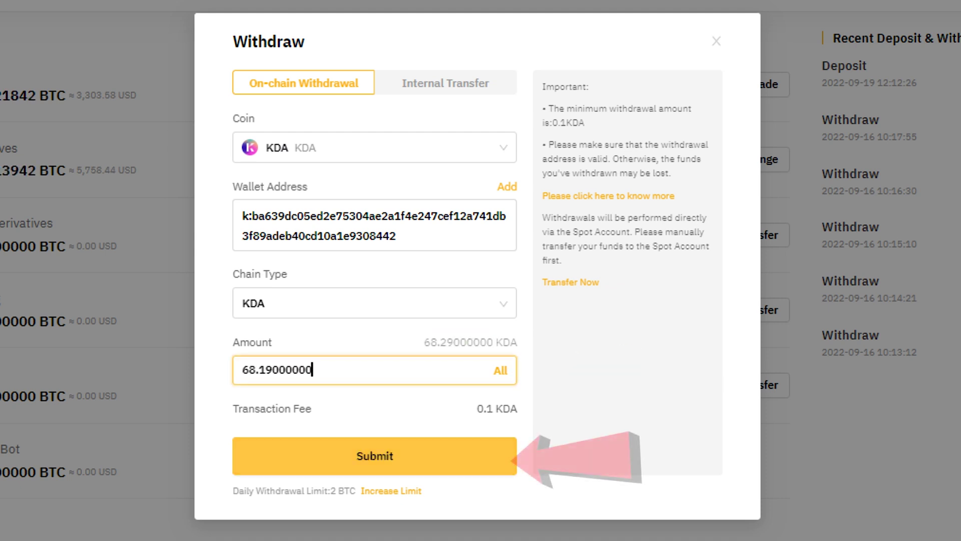
{"action": "left_click", "coordinate": [375, 455]}
{"action": "left_click_drag", "start_coordinate": [518, 362], "coordinate": [550, 363]}
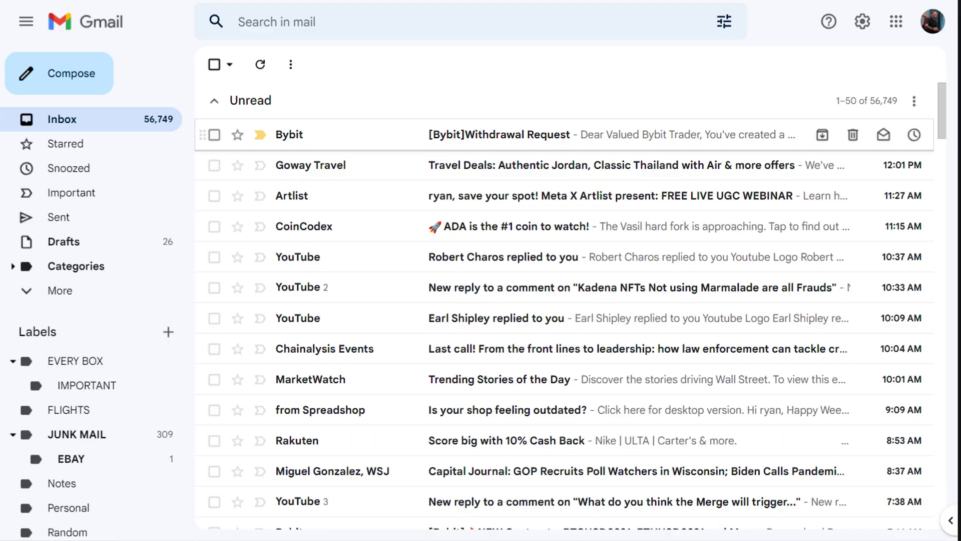
- Copy the verification code from Bybit's withdrawal request e-mail in Gmail and paste it into the withdrawal confirmation on Bybit
{"action": "left_click", "coordinate": [499, 134]}
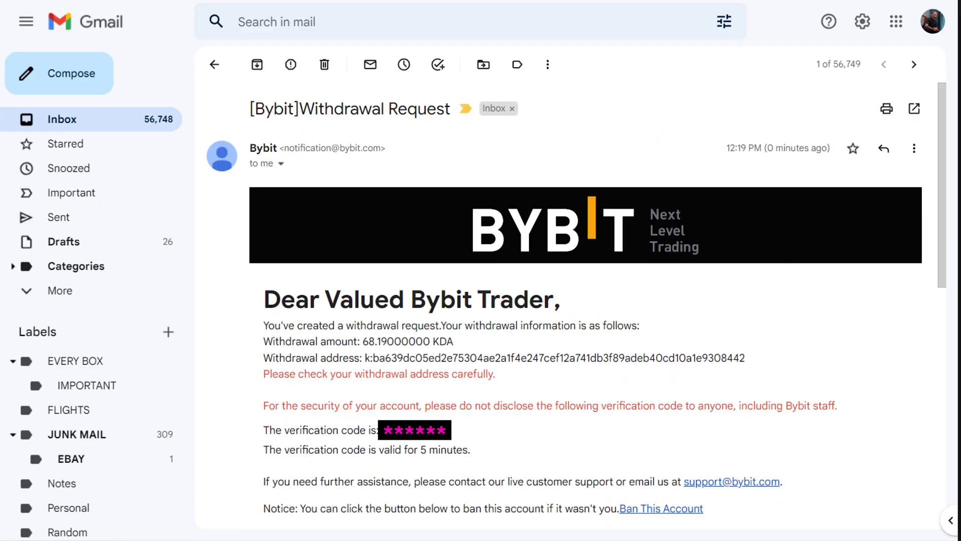
{"action": "double_click", "coordinate": [422, 430]}
{"action": "right_click", "coordinate": [422, 428]}
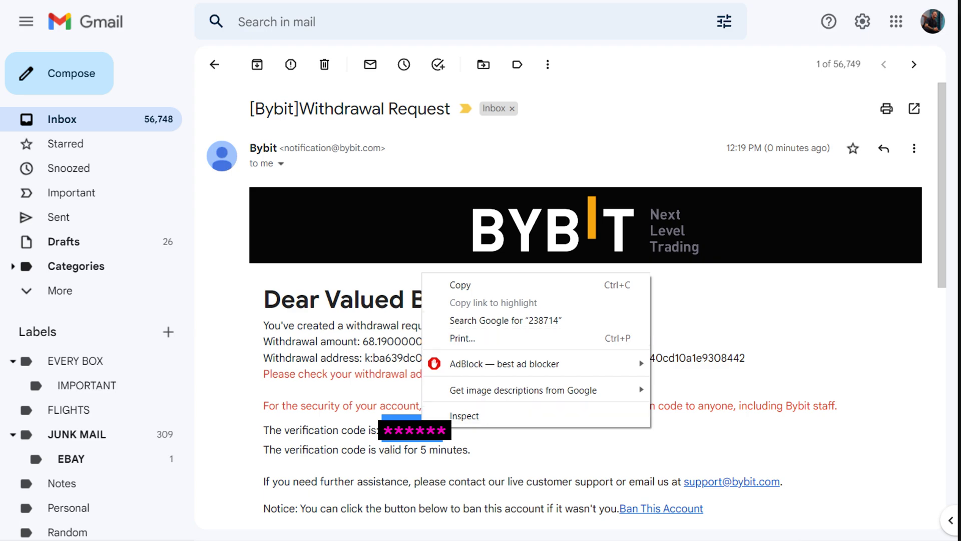
{"action": "left_click", "coordinate": [460, 284]}
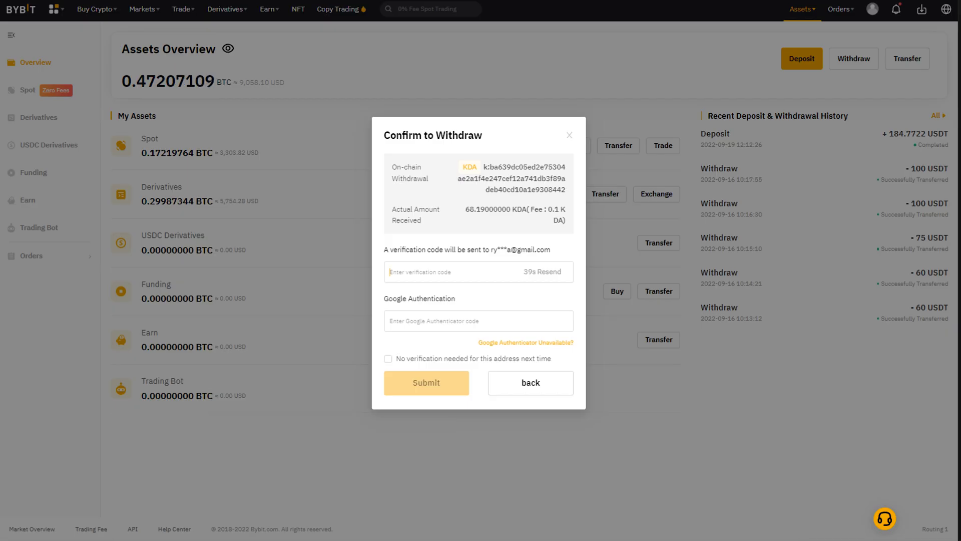
{"action": "right_click", "coordinate": [408, 270]}
{"action": "left_click", "coordinate": [441, 95]}
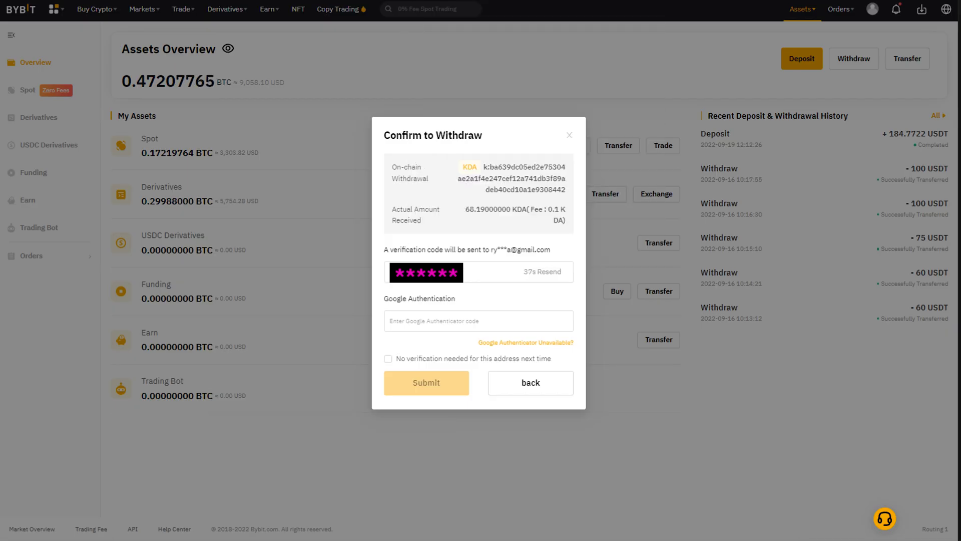
- Enter the Google Authenticator code, submit the KDA withdrawal and close the submission notice
{"action": "key", "text": "ctrl+v"}
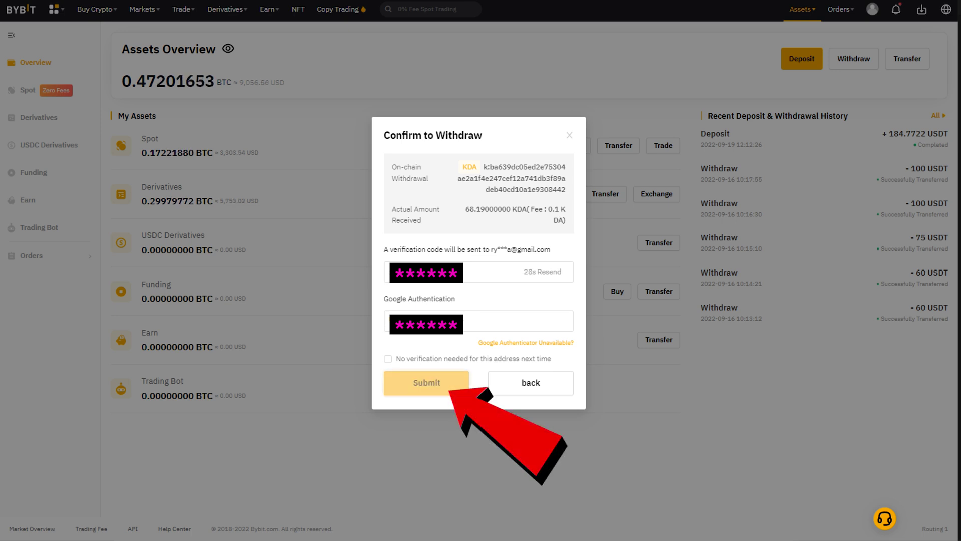
{"action": "left_click", "coordinate": [427, 382]}
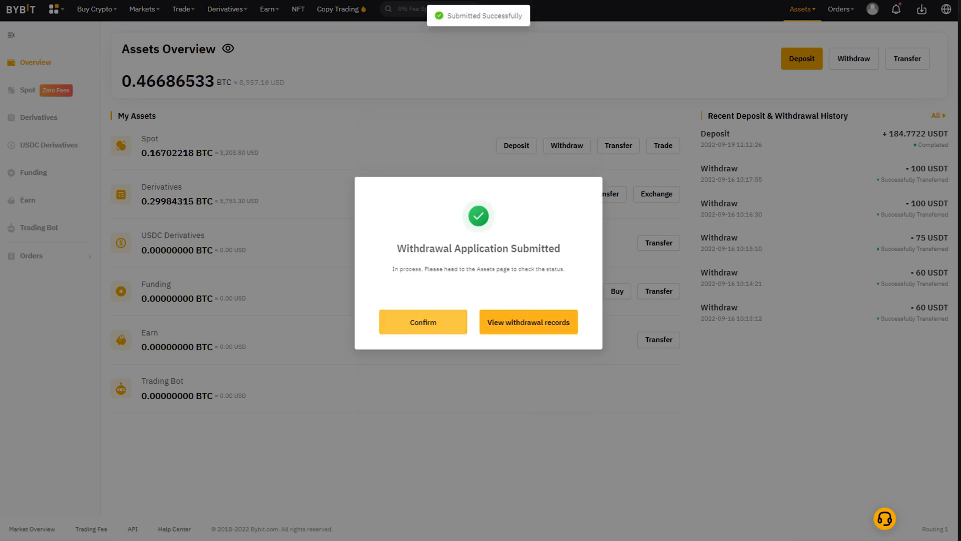
{"action": "left_click", "coordinate": [423, 322]}
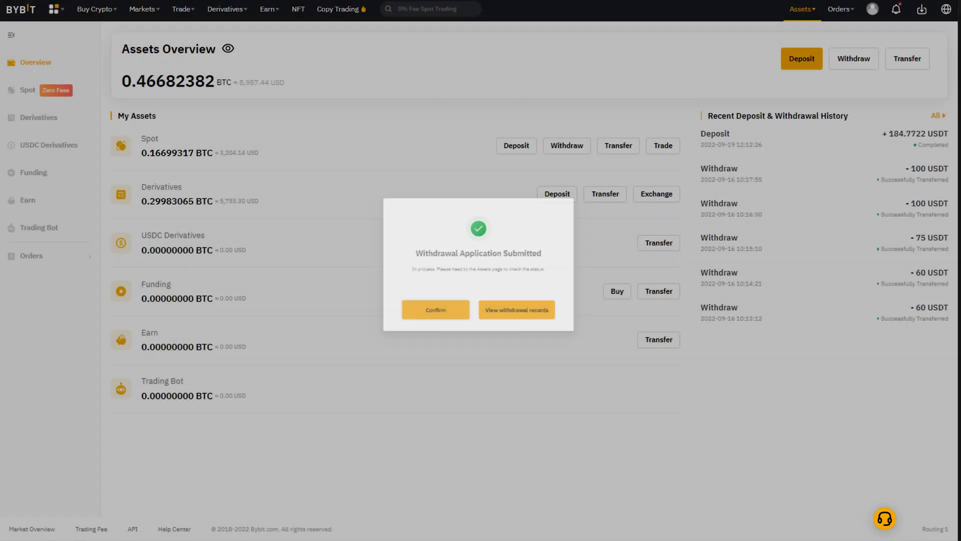